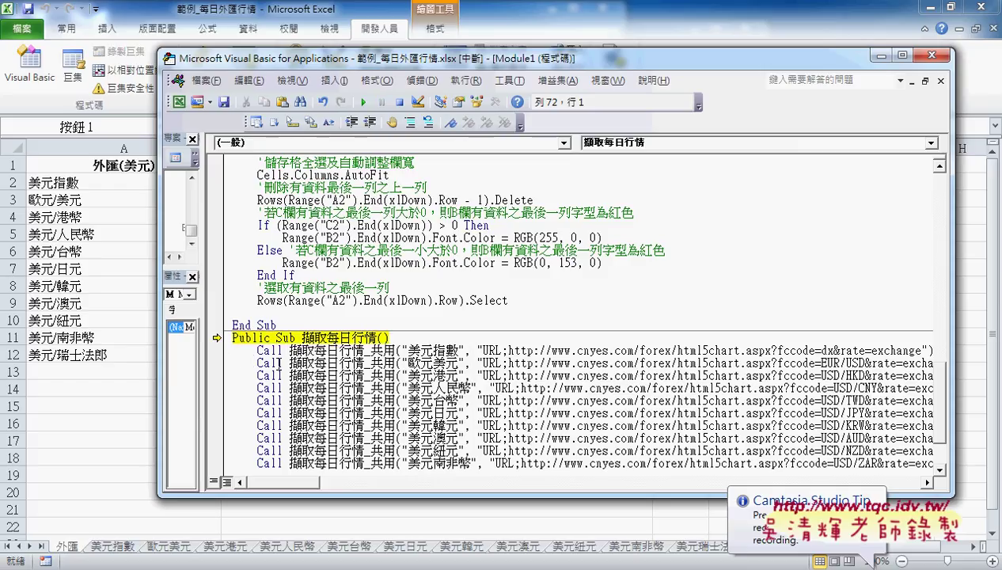
# Step: Step the 擷取每日行情 macro to its first Call (the 美元指數 import) and move the code window aside
pyautogui.press('F8')
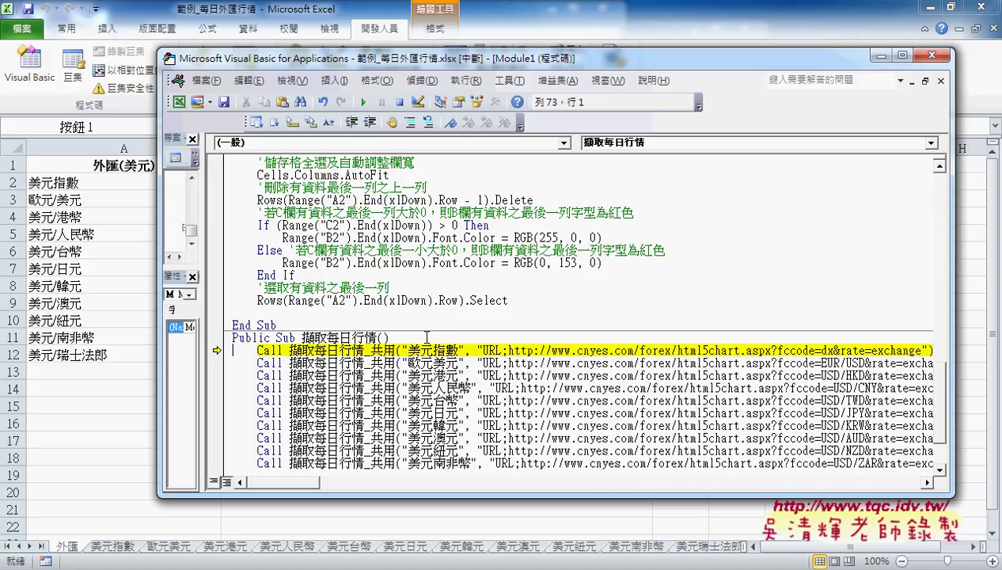
pyautogui.moveTo(307, 54); pyautogui.dragTo(574, 64)
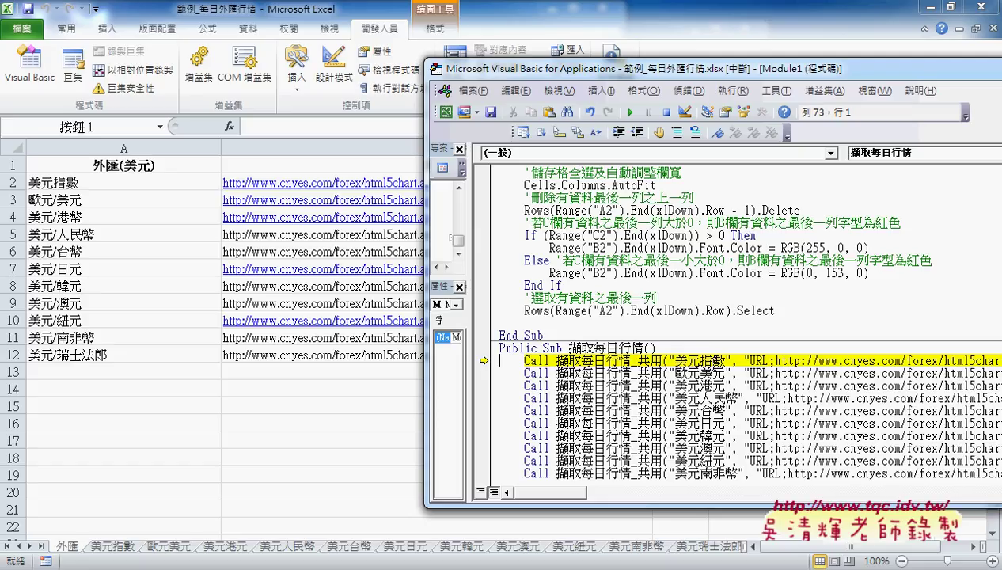
# Step: Step into 擷取每日行情_共用, select the 美元指數 sheet, and advance to the first query's Refresh line
pyautogui.click(599, 361)
pyautogui.press('F8')
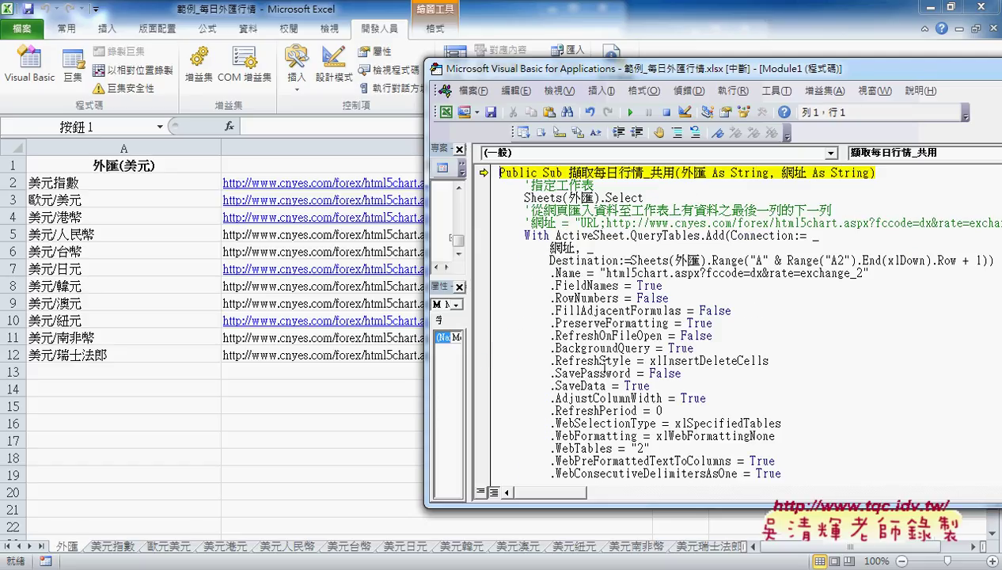
pyautogui.press('F8')
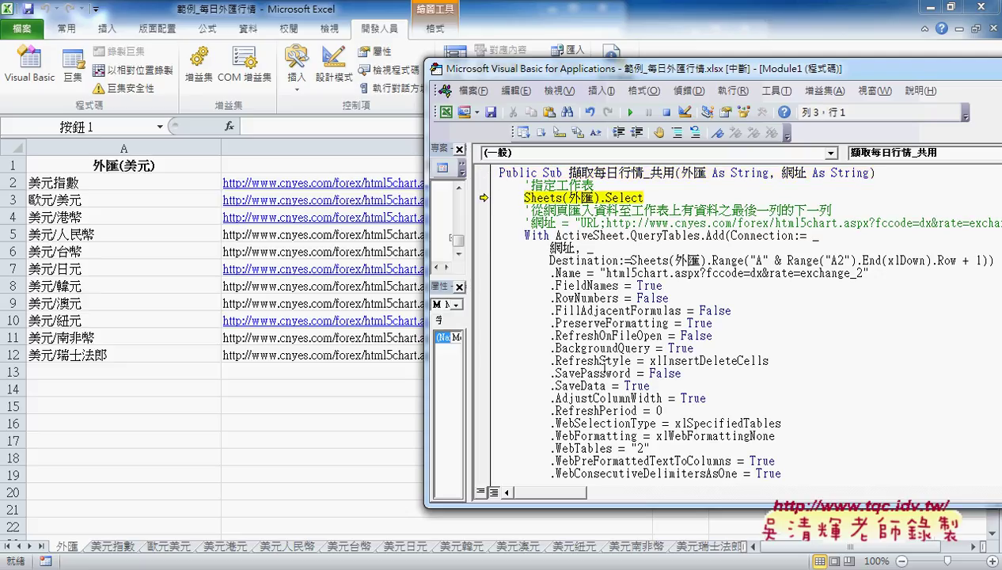
pyautogui.press('F8')
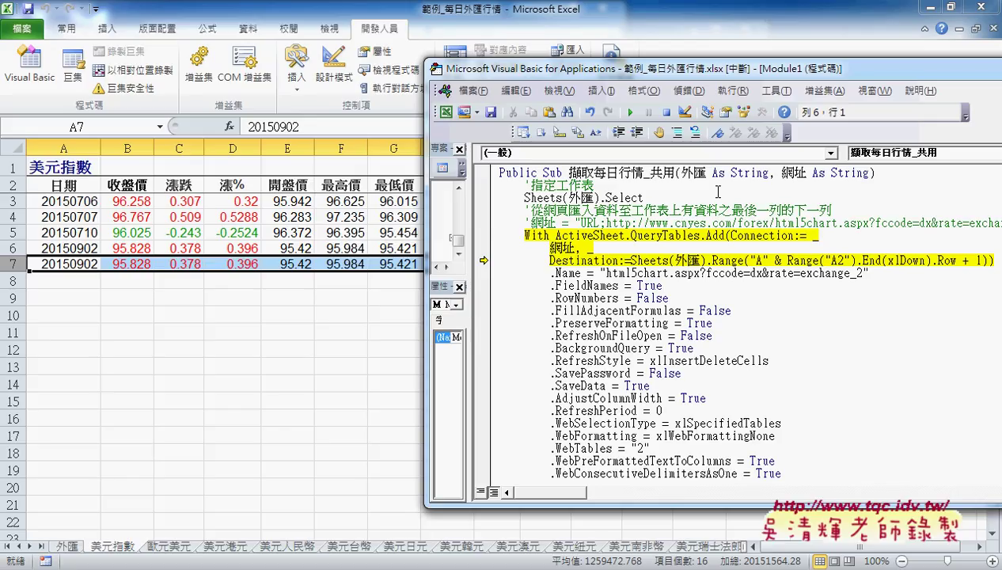
pyautogui.moveTo(693, 174)
pyautogui.press('F8')
pyautogui.press('F8')
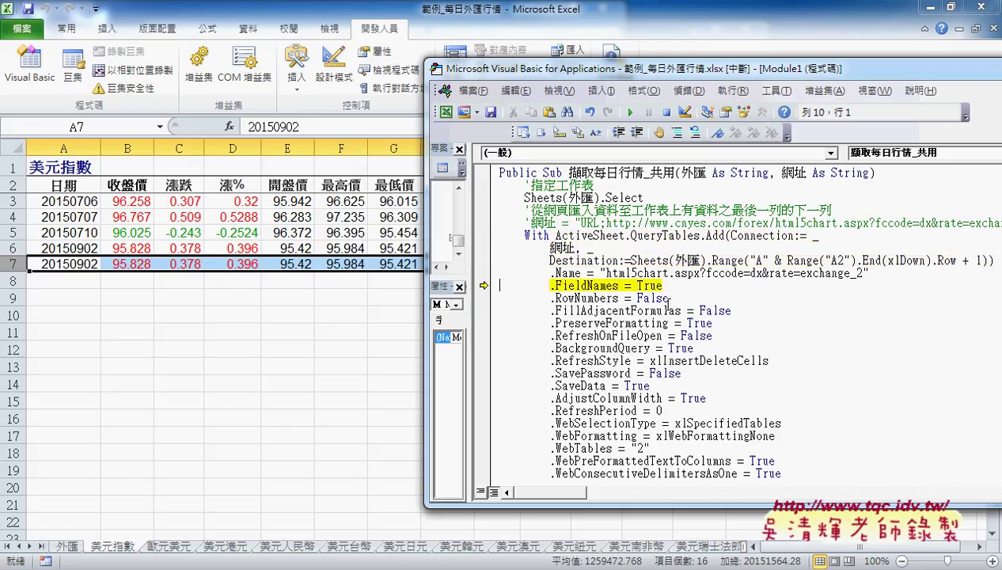
pyautogui.press('F8')
pyautogui.press('F8')
pyautogui.press('F8')
pyautogui.press('F8')
pyautogui.press('F8')
pyautogui.press('F8')
pyautogui.press('F8')
pyautogui.press('F8')
pyautogui.press('F8')
pyautogui.press('F8')
pyautogui.press('F8')
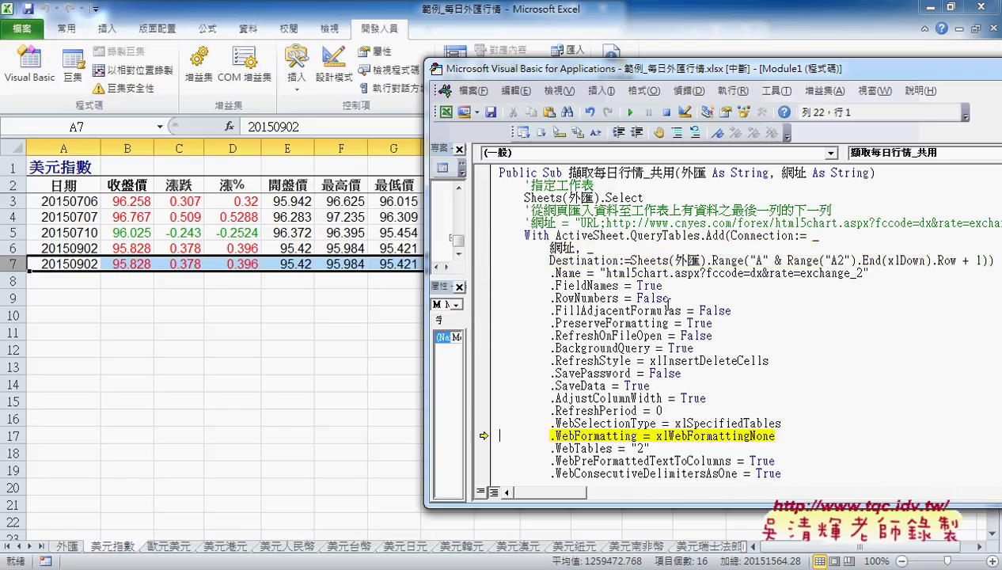
pyautogui.press('F8')
pyautogui.press('F8')
pyautogui.press('F8')
pyautogui.press('F8')
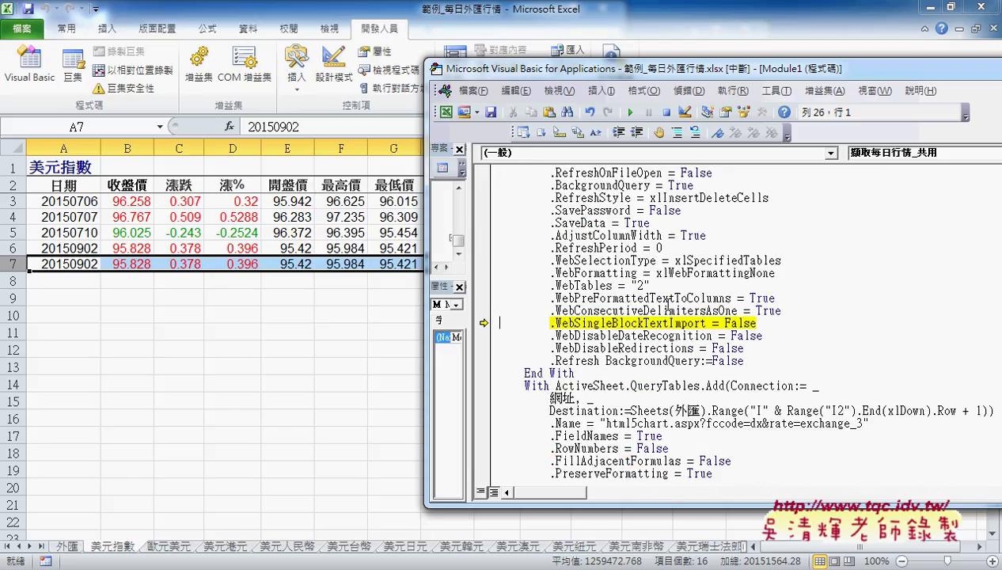
pyautogui.press('F8')
pyautogui.press('F8')
pyautogui.press('F8')
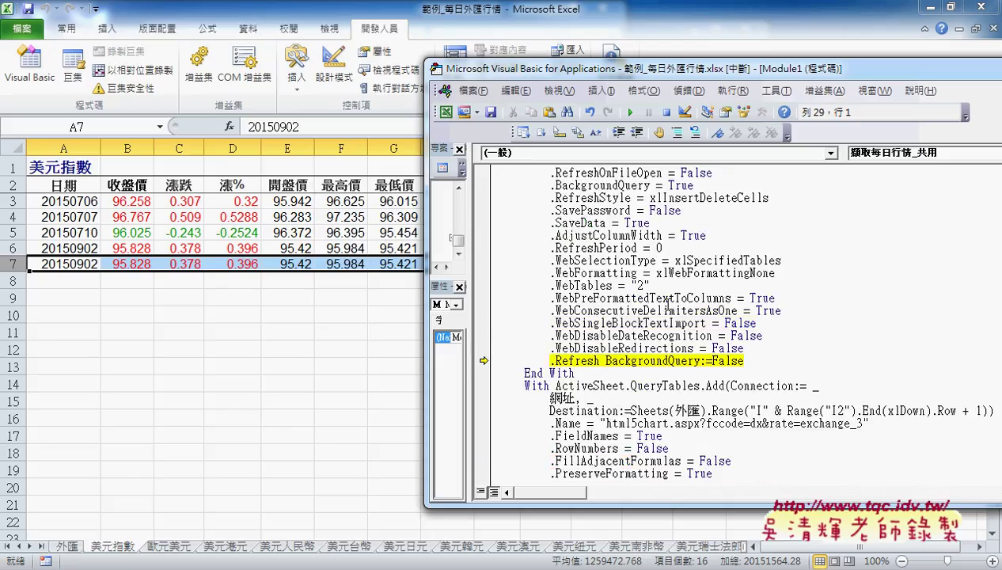
pyautogui.press('F8')
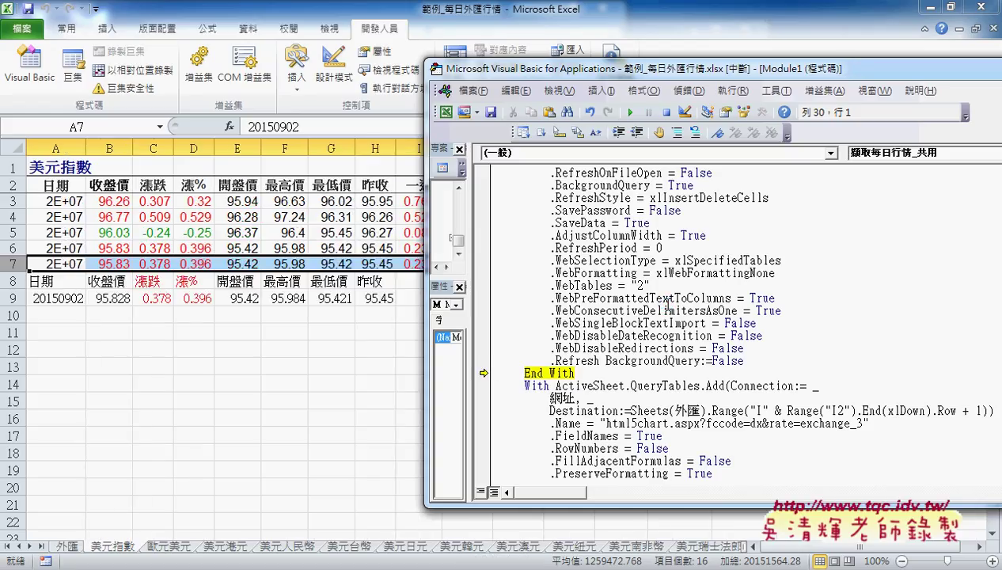
# Step: Run the first web query, then step through the second QueryTables block and execute its refresh
pyautogui.press('F8')
pyautogui.press('F8')
pyautogui.press('F8')
pyautogui.press('F8')
pyautogui.press('F8')
pyautogui.press('F8')
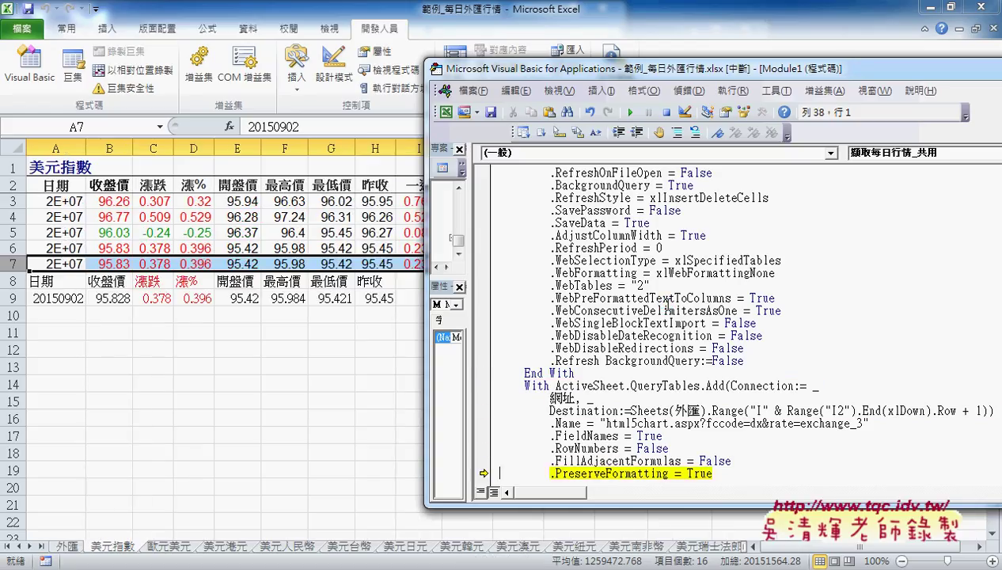
pyautogui.press('F8')
pyautogui.press('F8')
pyautogui.press('F8')
pyautogui.press('F8')
pyautogui.press('F8')
pyautogui.press('F8')
pyautogui.press('F8')
pyautogui.press('F8')
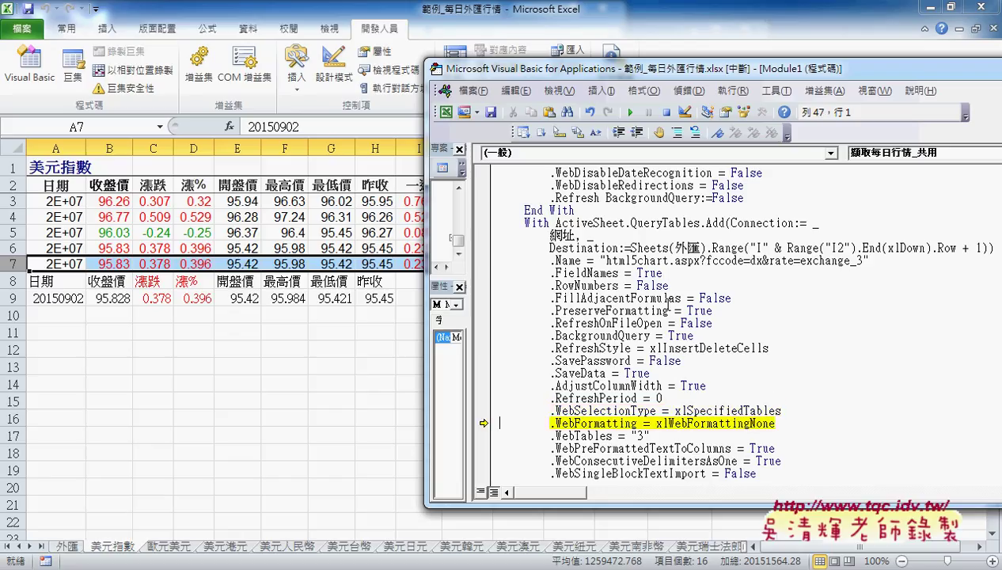
pyautogui.moveTo(678, 79); pyautogui.dragTo(815, 88)
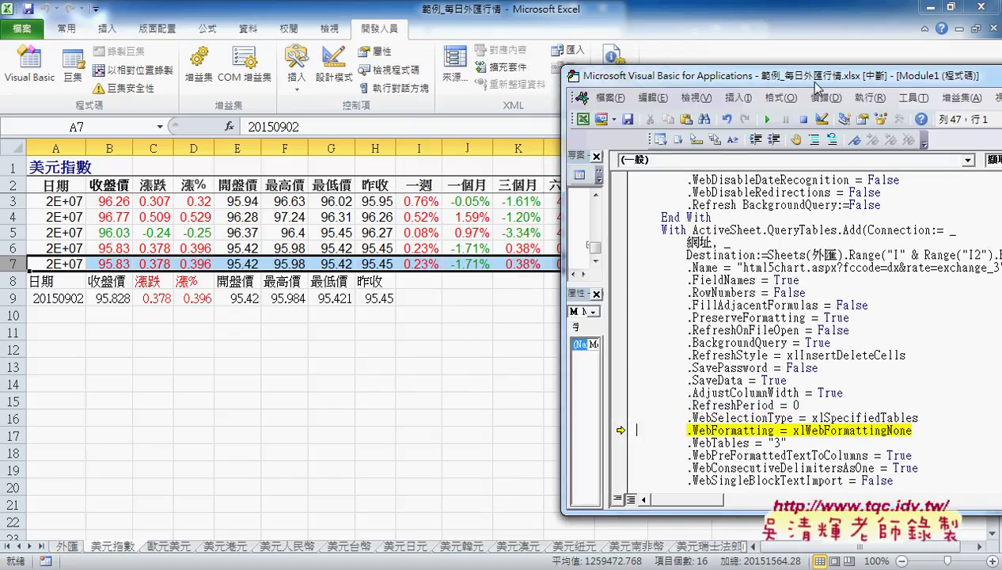
pyautogui.press('F8')
pyautogui.press('F8')
pyautogui.press('F8')
pyautogui.press('F8')
pyautogui.press('F8')
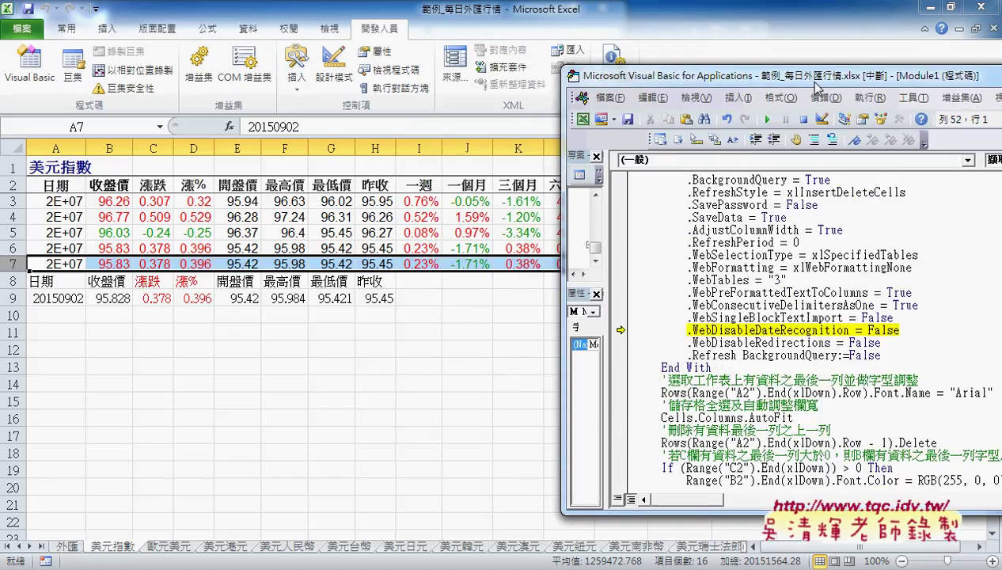
pyautogui.press('F8')
pyautogui.press('F8')
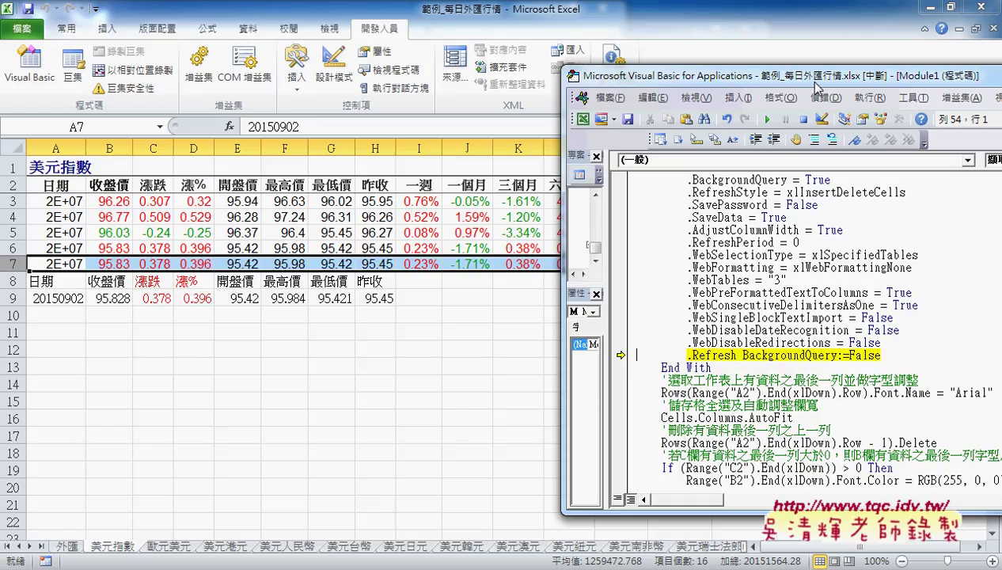
pyautogui.press('F8')
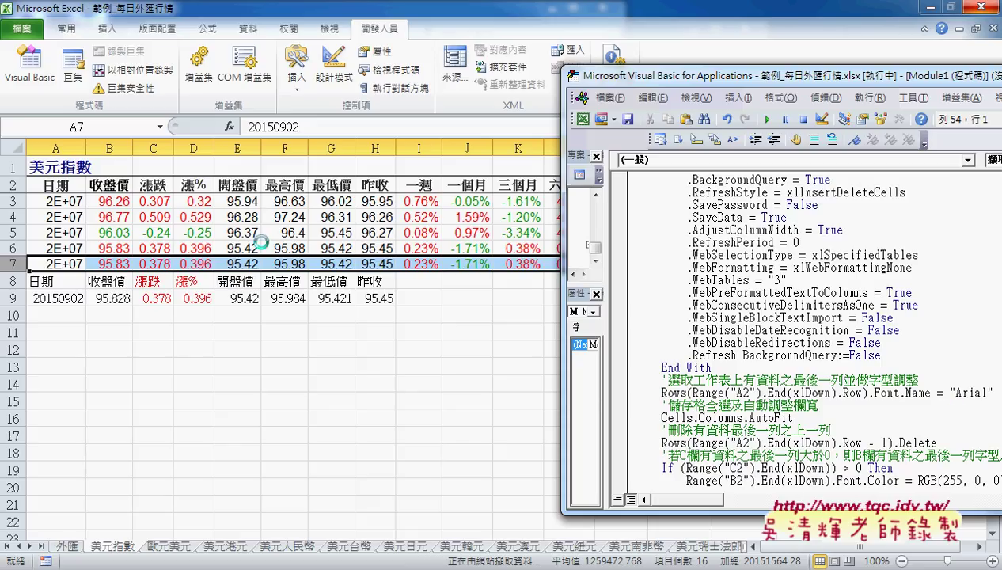
# Step: Let the second import finish, then run the Font.Name line to set the imported row to Arial
pyautogui.press('ctrl+Break')
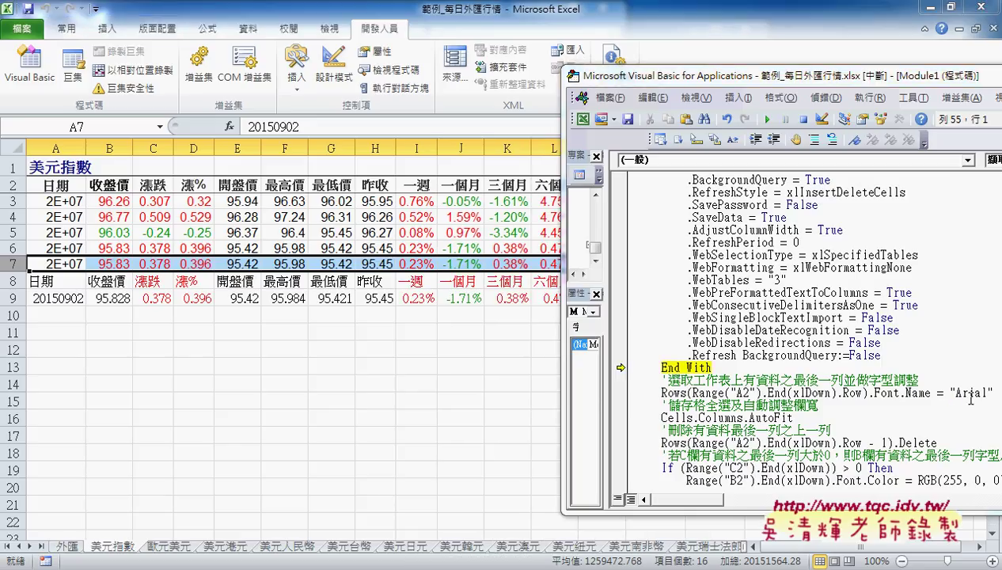
pyautogui.moveTo(988, 393); pyautogui.dragTo(955, 393)
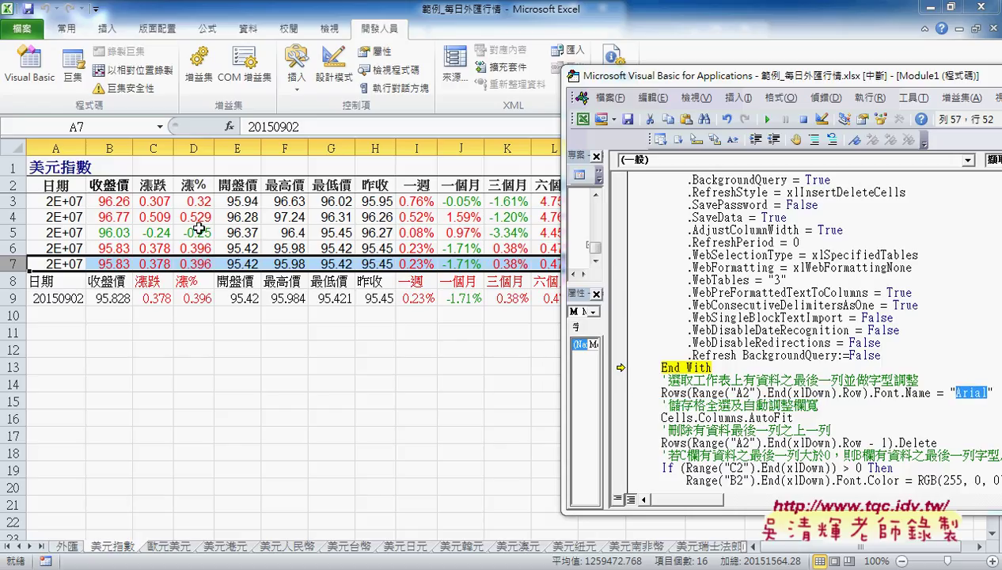
pyautogui.press('F8')
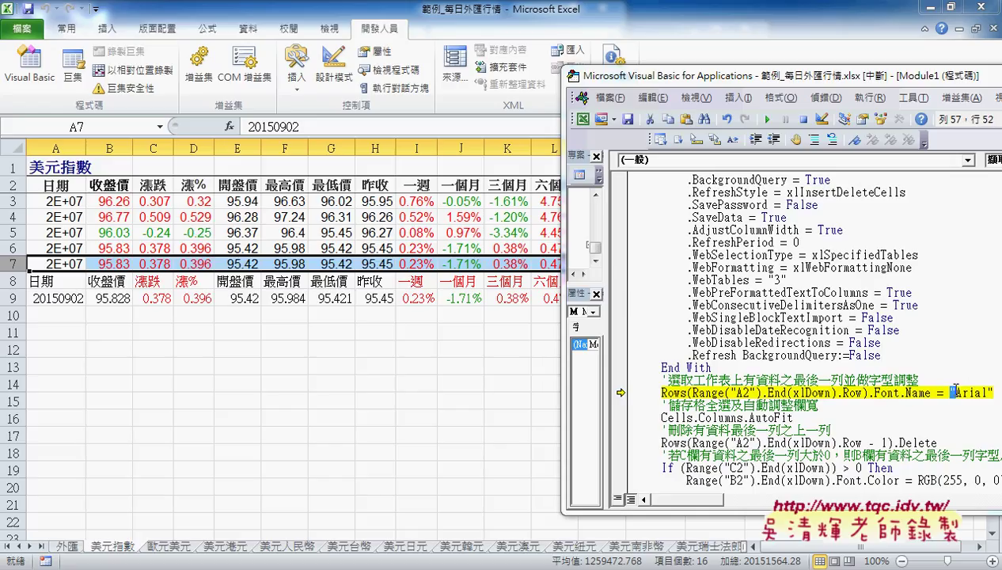
pyautogui.moveTo(949, 393); pyautogui.dragTo(993, 387)
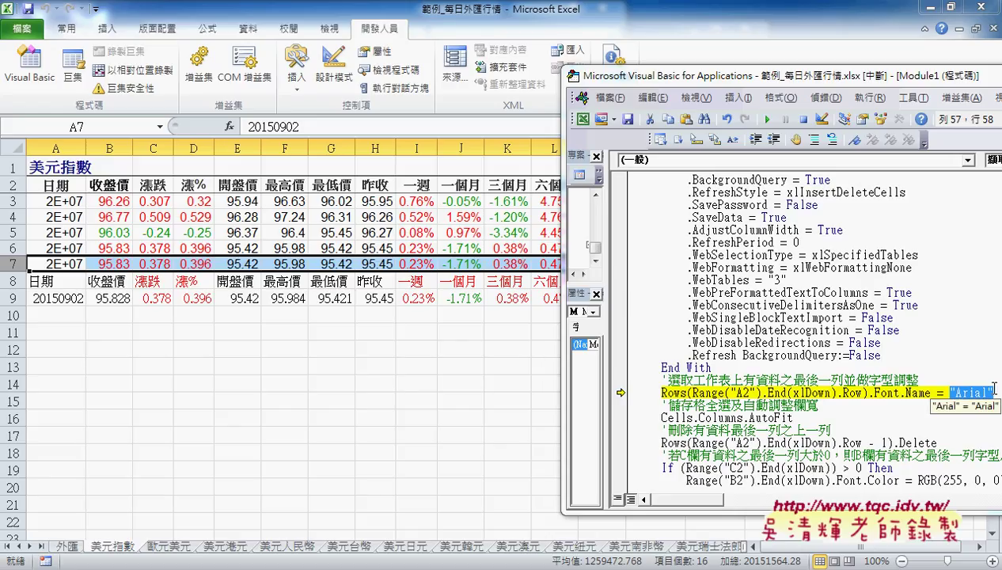
pyautogui.press('F8')
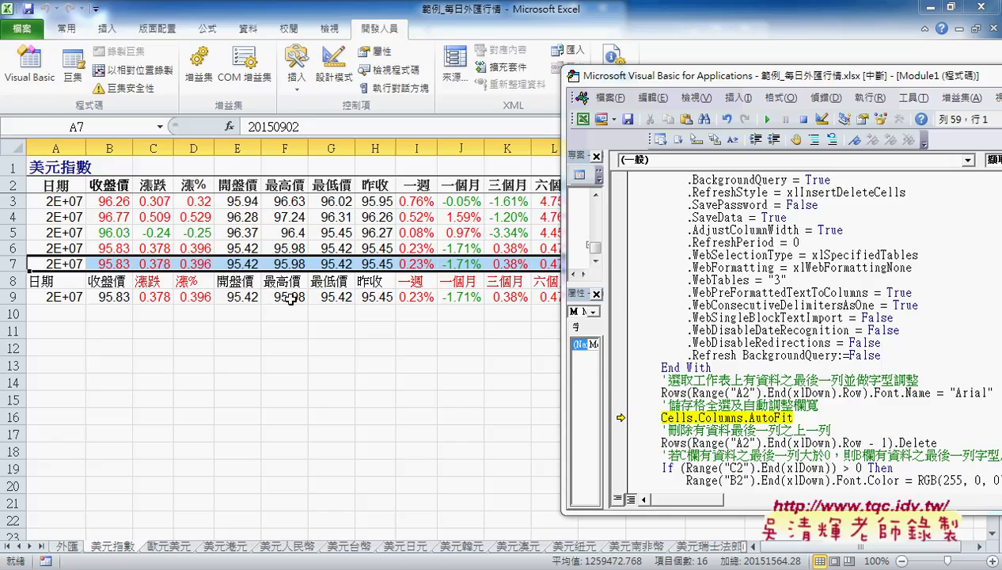
pyautogui.click(286, 247)
# Step: Confirm in the Home tab's Font list that the imported figures use Arial, then return to the VBA editor
pyautogui.click(68, 28)
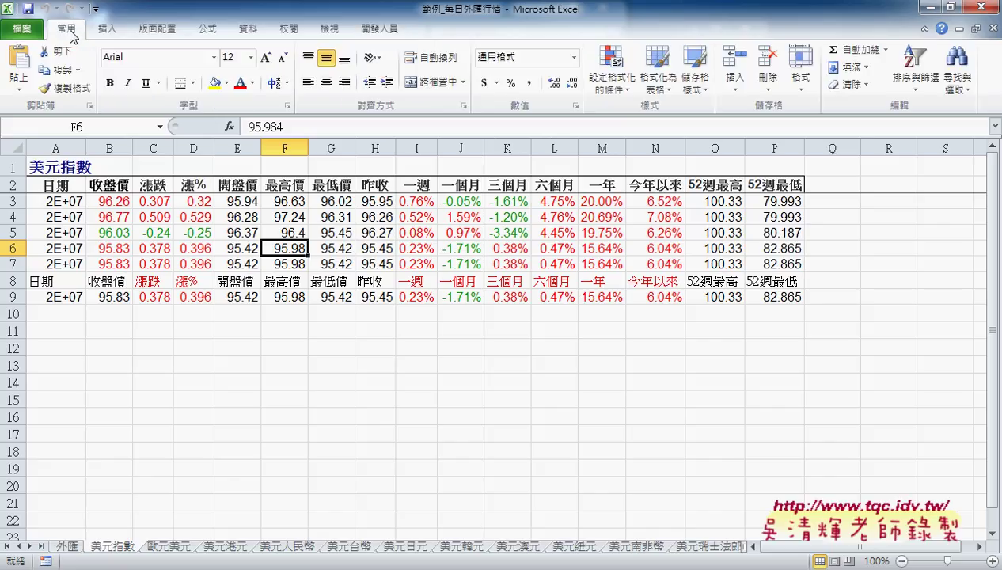
pyautogui.click(133, 61)
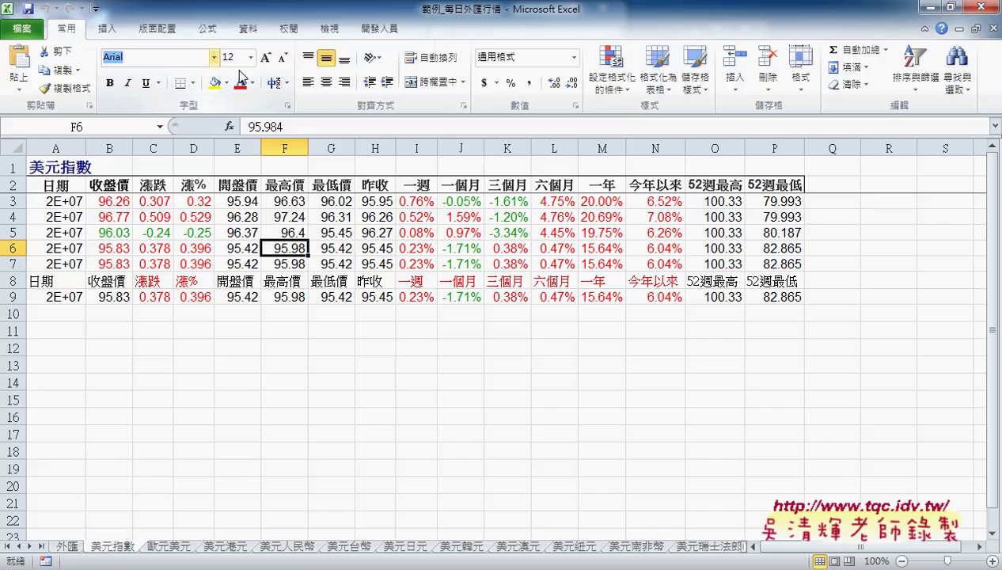
pyautogui.click(214, 58)
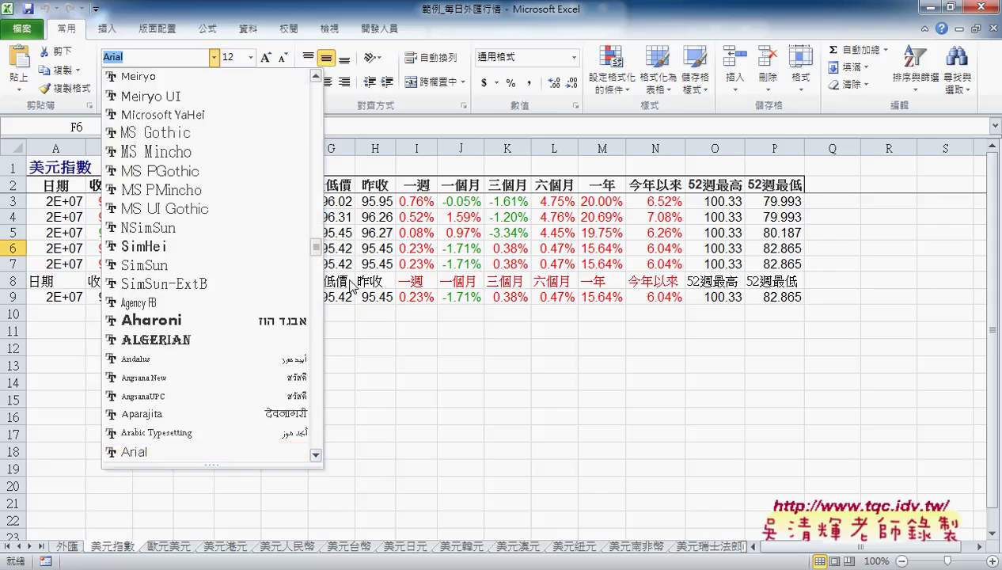
pyautogui.click(243, 345)
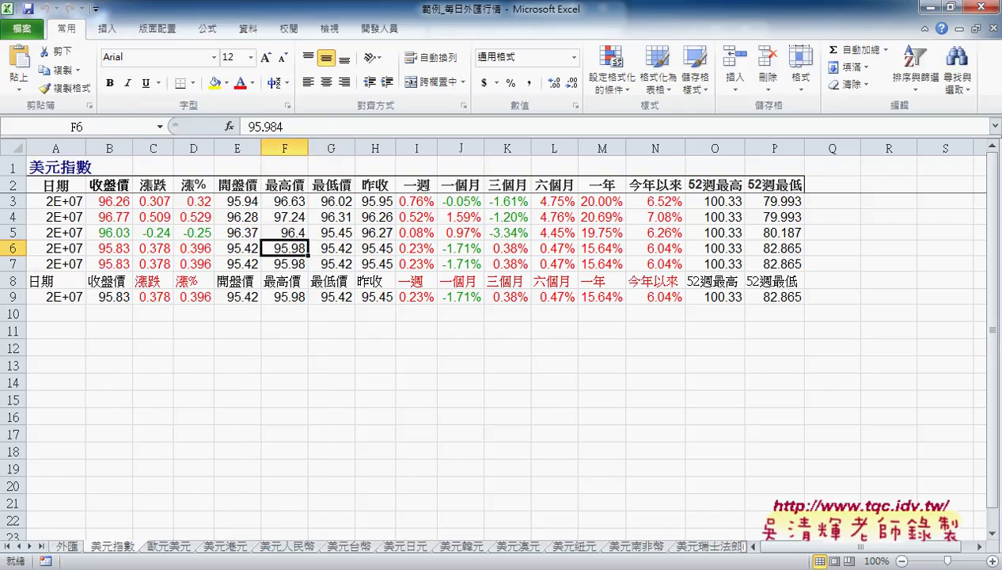
pyautogui.click(625, 506)
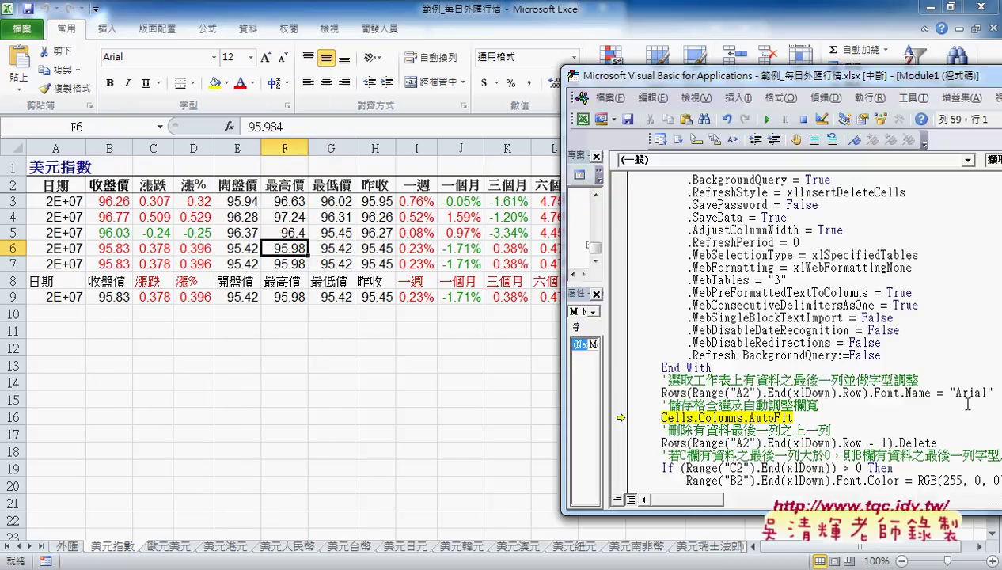
# Step: Change Cells.Columns.AutoFit to Columns("A:P").AutoFit and run it to widen the 美元指數 columns
pyautogui.moveTo(955, 393); pyautogui.dragTo(987, 393)
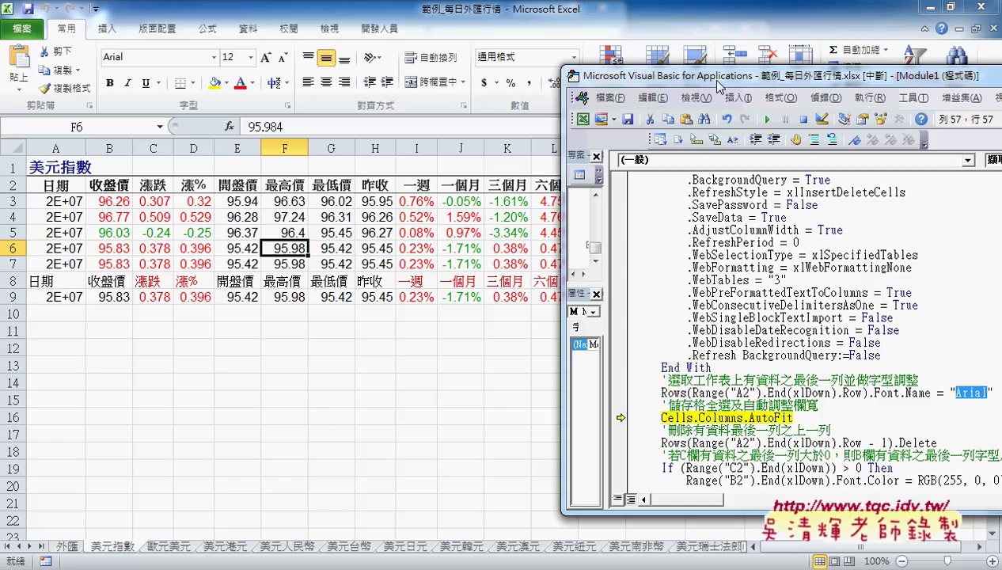
pyautogui.moveTo(717, 82)
pyautogui.mouseDown()
pyautogui.moveTo(290, 279)
pyautogui.moveTo(303, 202)
pyautogui.mouseUp()
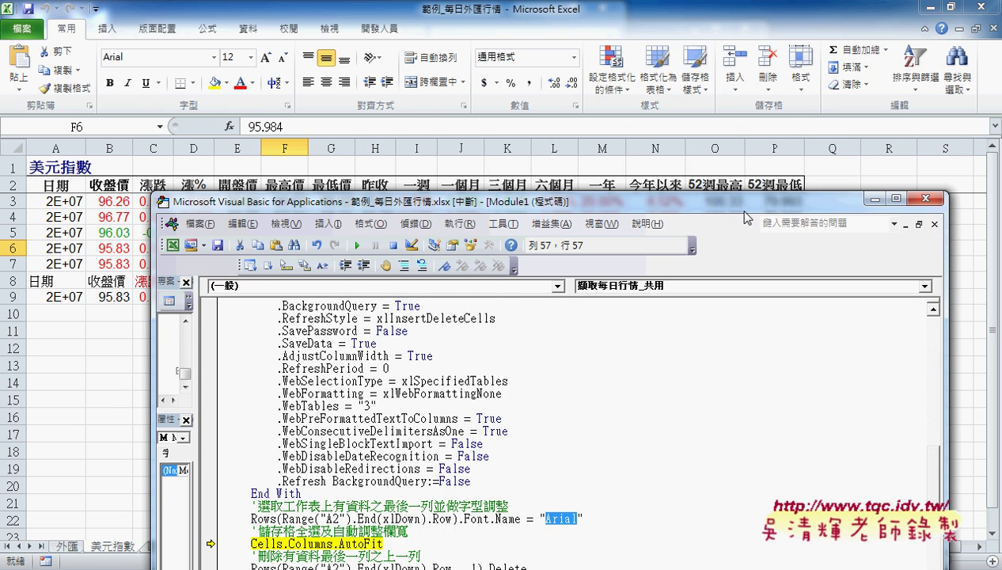
pyautogui.moveTo(741, 207); pyautogui.dragTo(763, 57)
pyautogui.moveTo(315, 393); pyautogui.dragTo(282, 401)
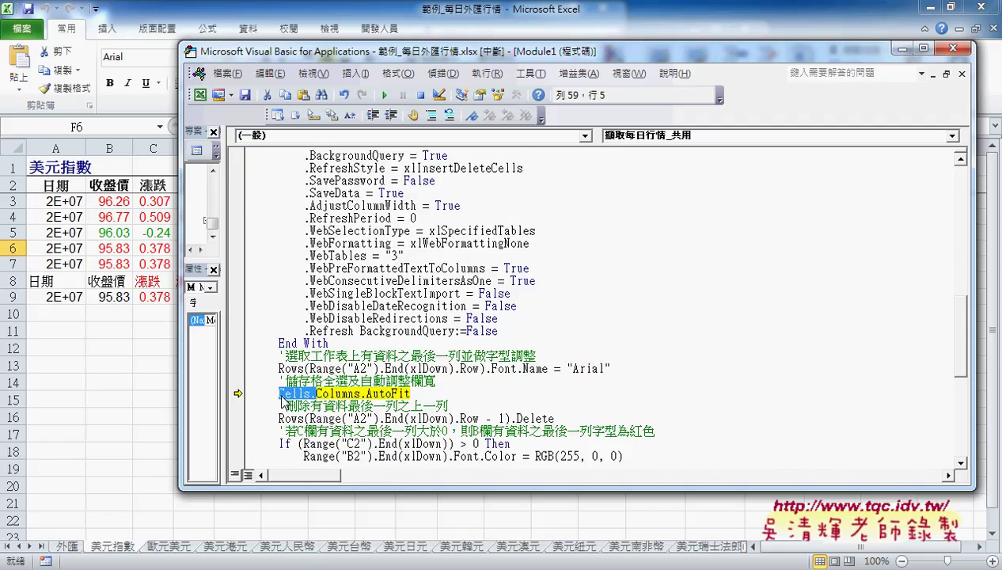
pyautogui.press('Delete')
pyautogui.press('Right')
pyautogui.press('Right')
pyautogui.press('Right')
pyautogui.press('Right')
pyautogui.press('Right')
pyautogui.press('Right')
pyautogui.press('Right')
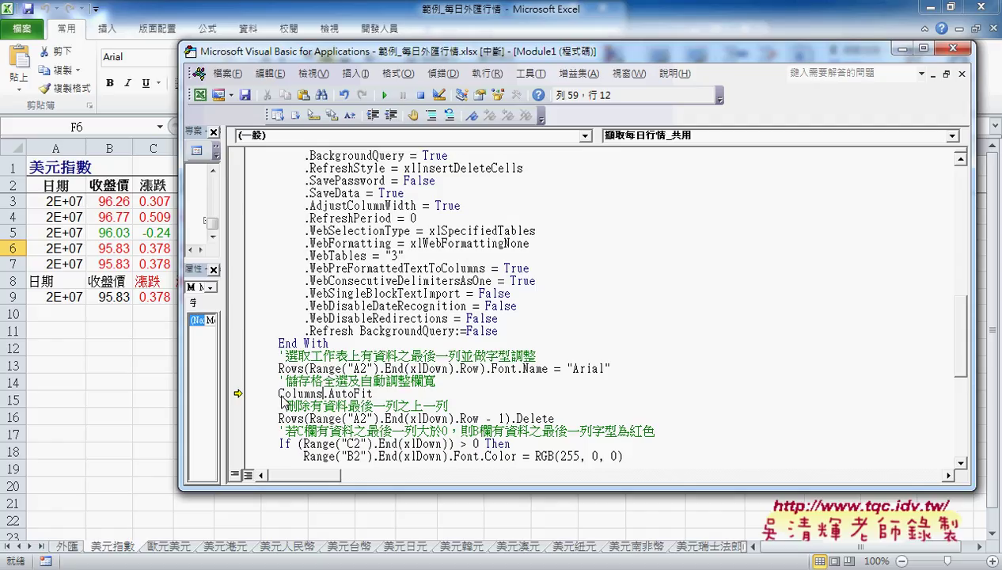
pyautogui.write('(')
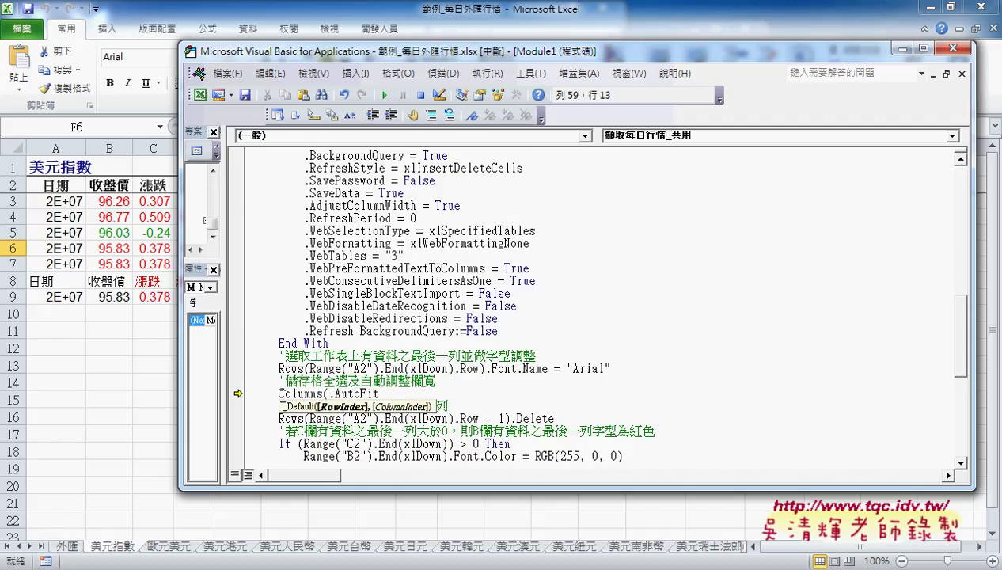
pyautogui.write('"A')
pyautogui.write(':P"')
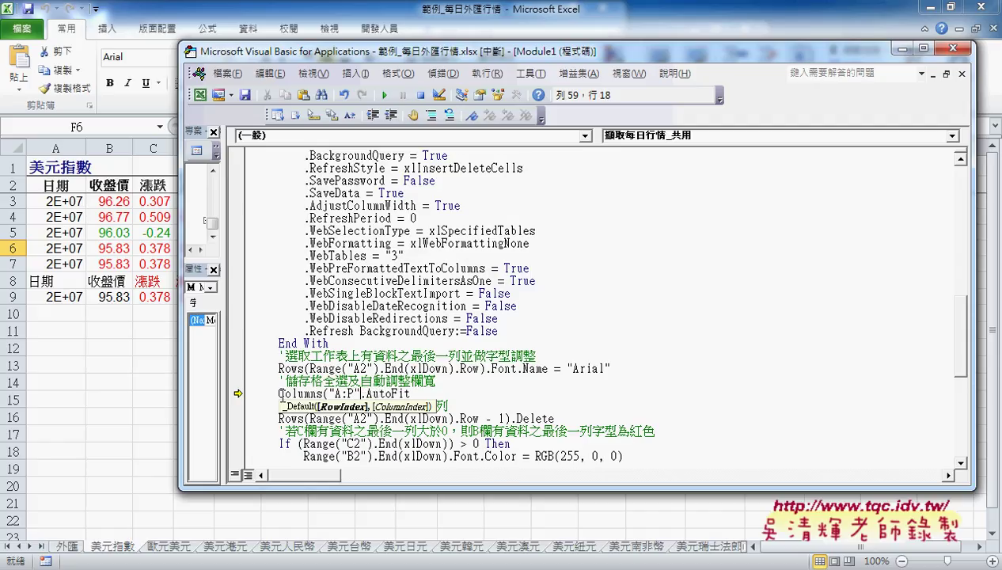
pyautogui.write(')')
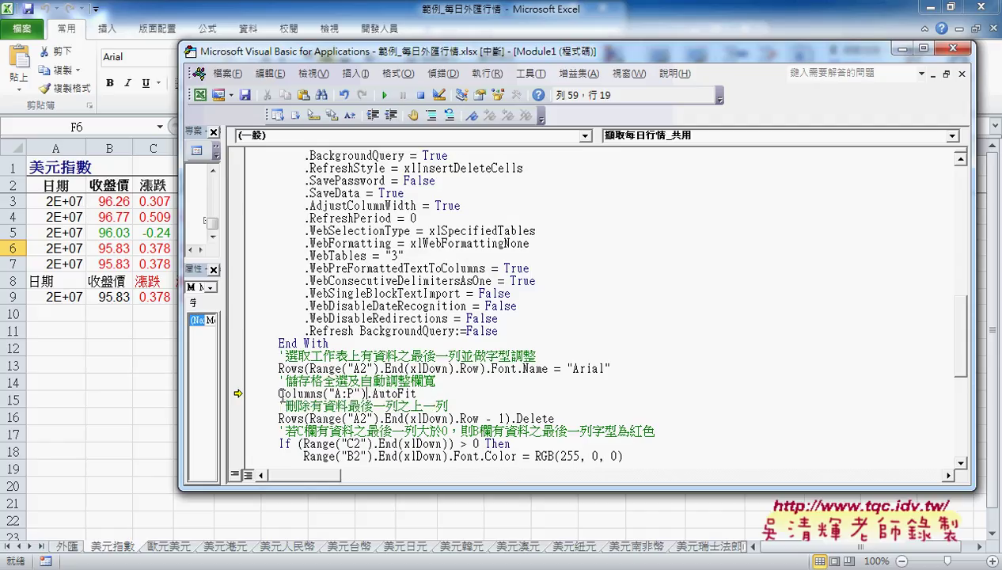
pyautogui.click(394, 394)
pyautogui.press('F8')
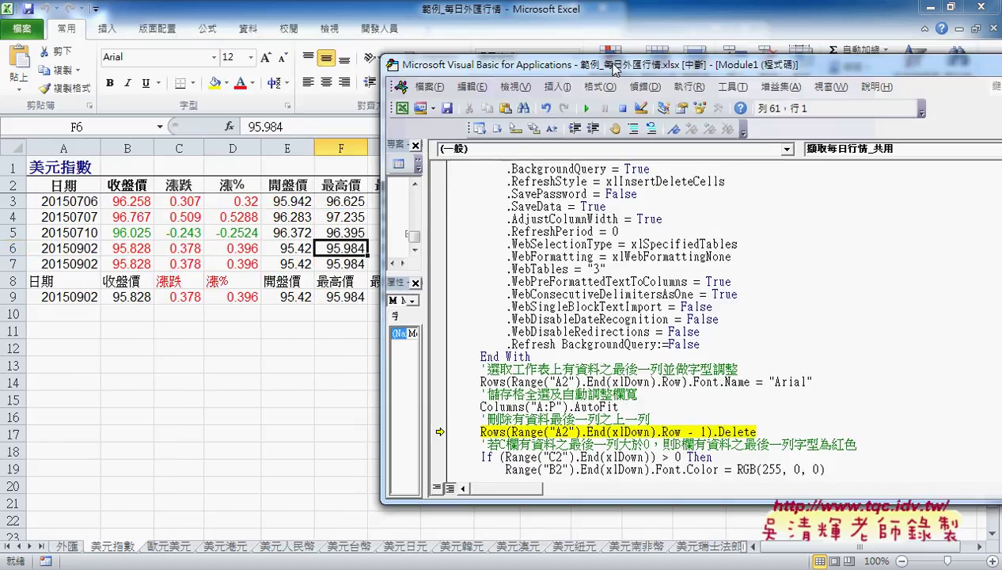
# Step: Inspect the xlDown last-row expression, then run the Rows(...).Delete line removing the duplicate header row
pyautogui.moveTo(400, 52); pyautogui.dragTo(686, 75)
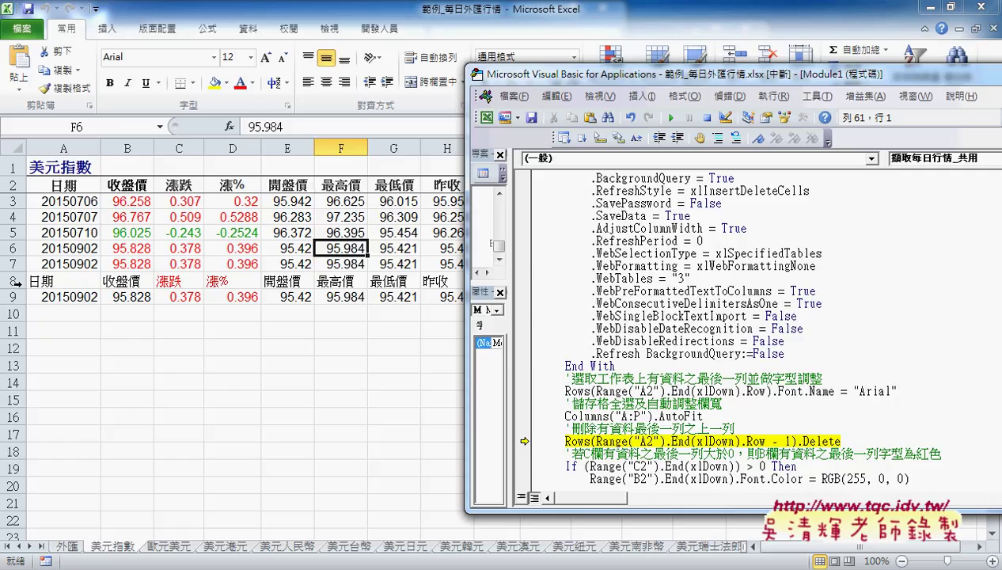
pyautogui.moveTo(671, 441)
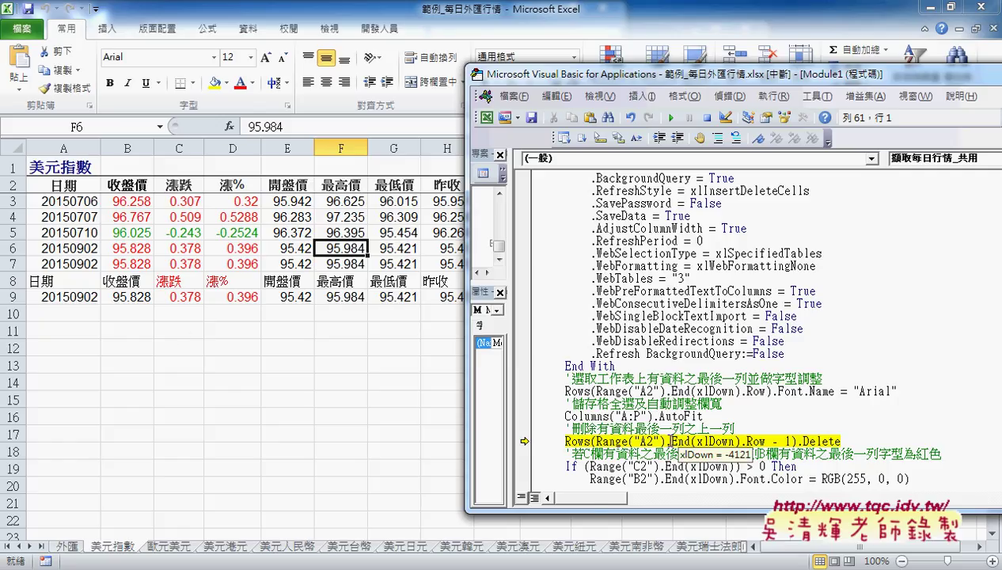
pyautogui.moveTo(596, 441); pyautogui.dragTo(766, 441)
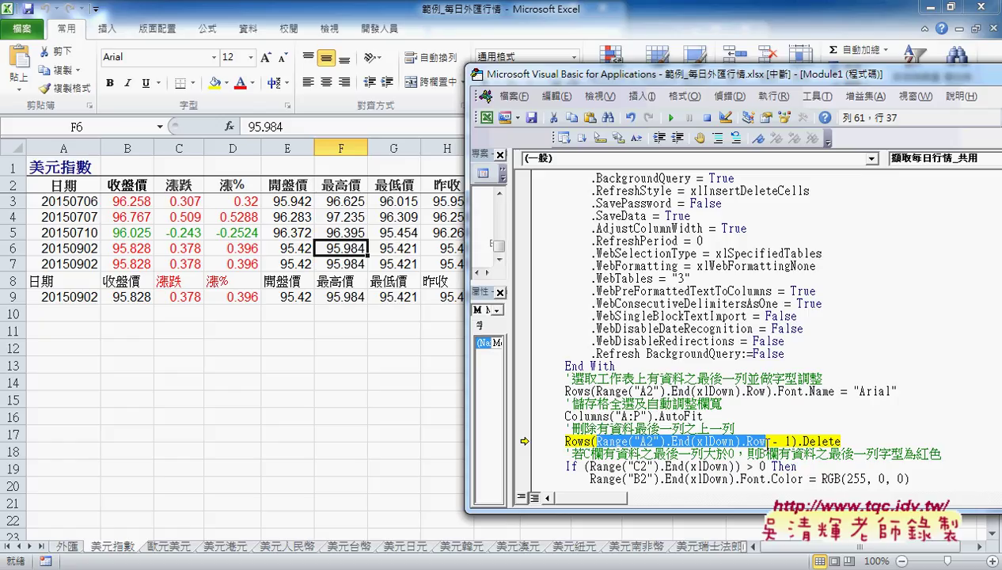
pyautogui.press('F8')
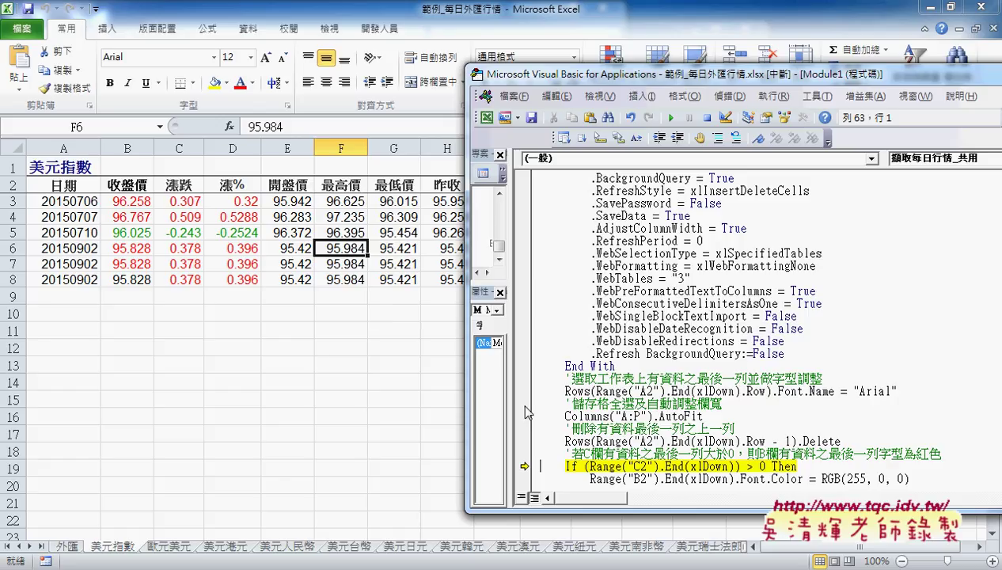
# Step: Inspect the If condition and RGB values, then step through so 95.828 turns red and the last row is selected
pyautogui.moveTo(731, 466); pyautogui.dragTo(589, 466)
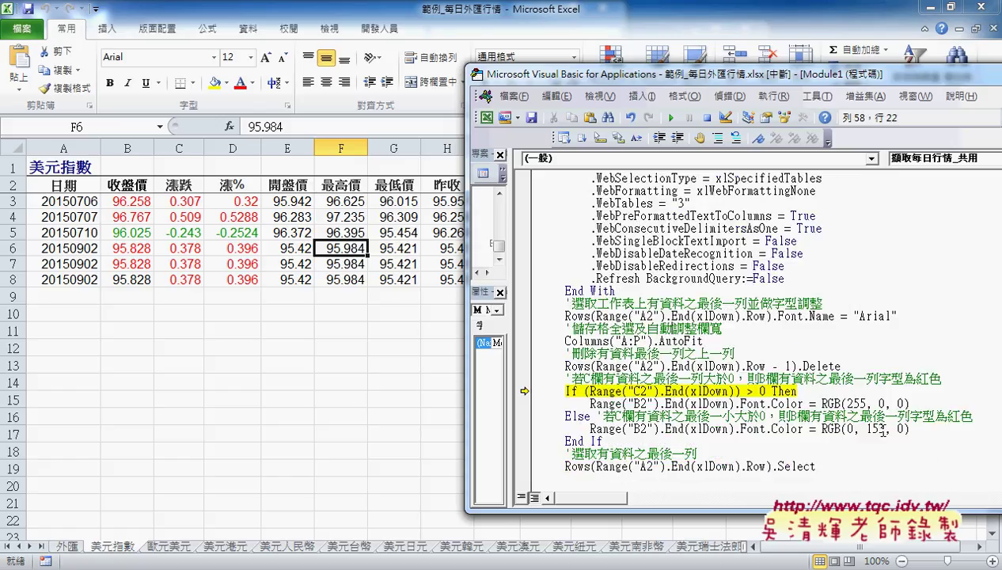
pyautogui.moveTo(876, 428); pyautogui.dragTo(866, 428)
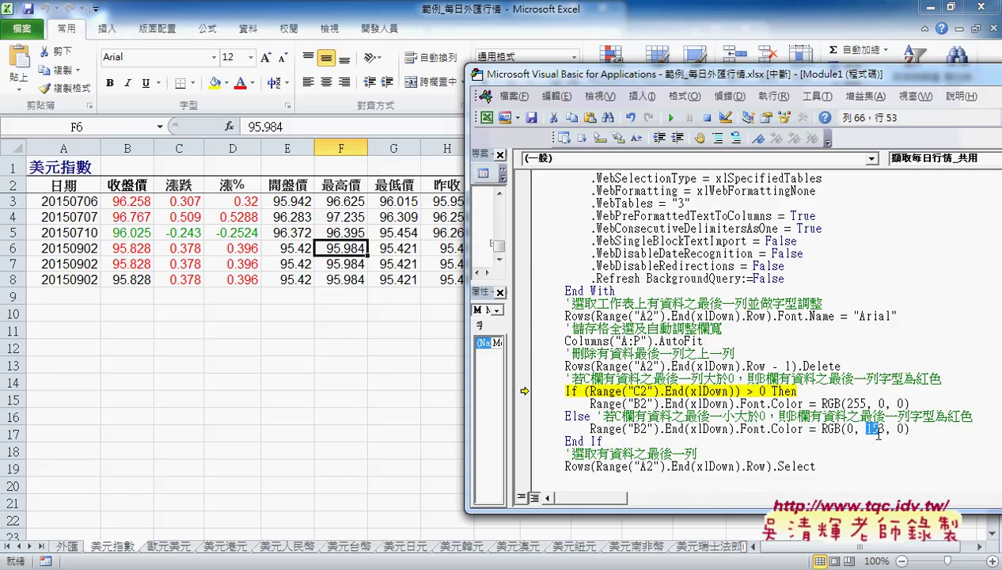
pyautogui.moveTo(870, 430)
pyautogui.press('F8')
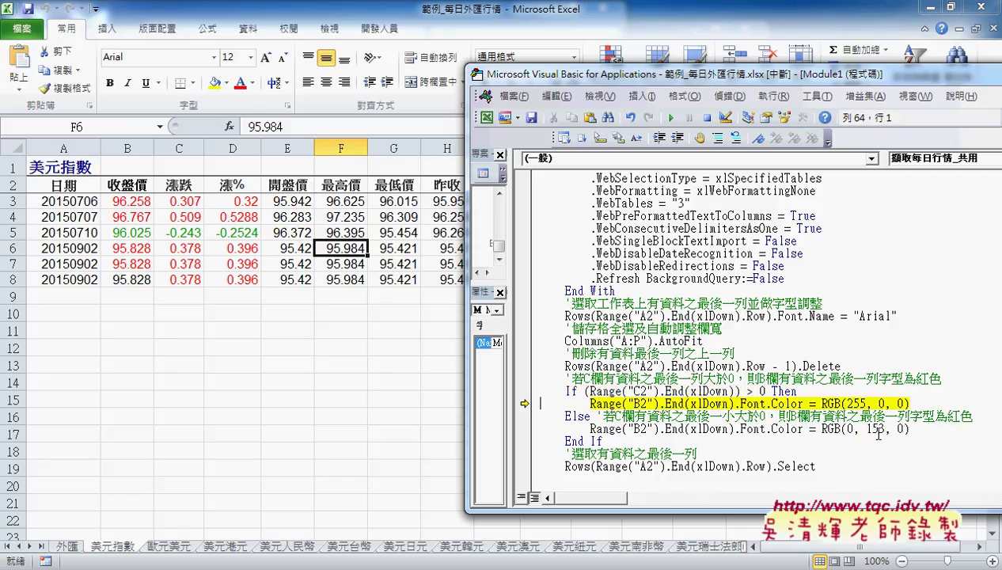
pyautogui.press('F8')
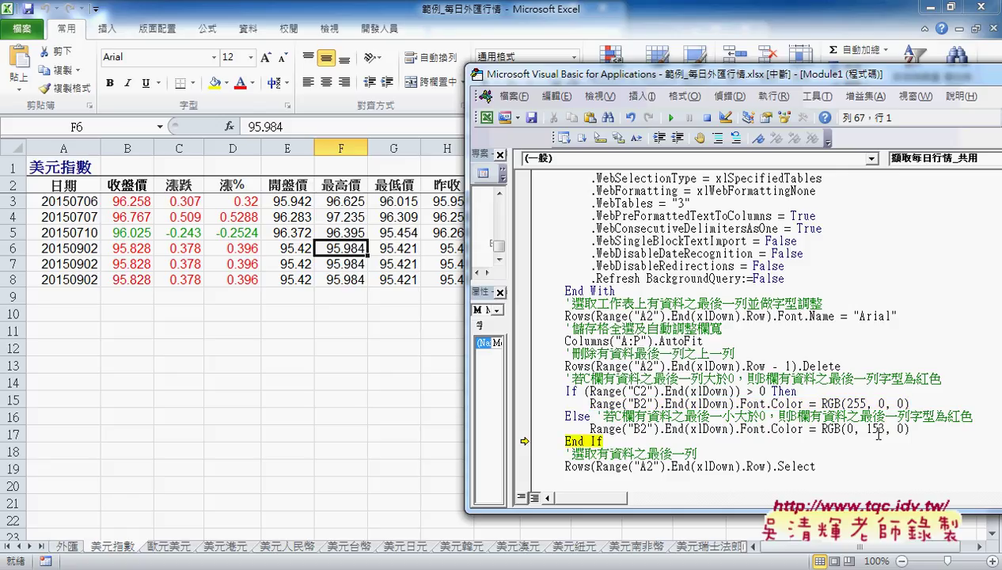
pyautogui.press('F8')
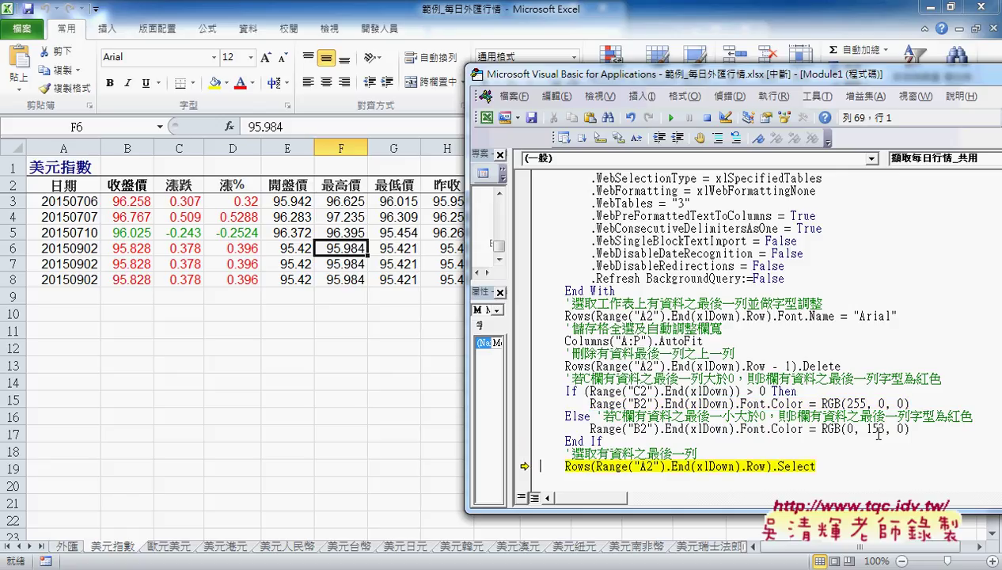
pyautogui.press('F8')
pyautogui.press('F8')
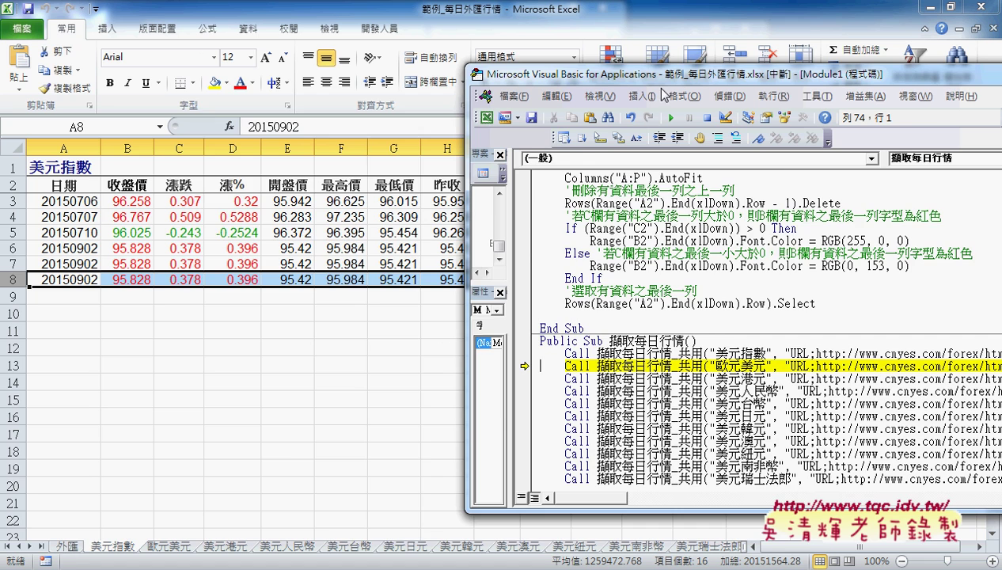
pyautogui.moveTo(651, 75); pyautogui.dragTo(368, 93)
pyautogui.scroll(4, 422, 216)
pyautogui.scroll(4, 422, 215)
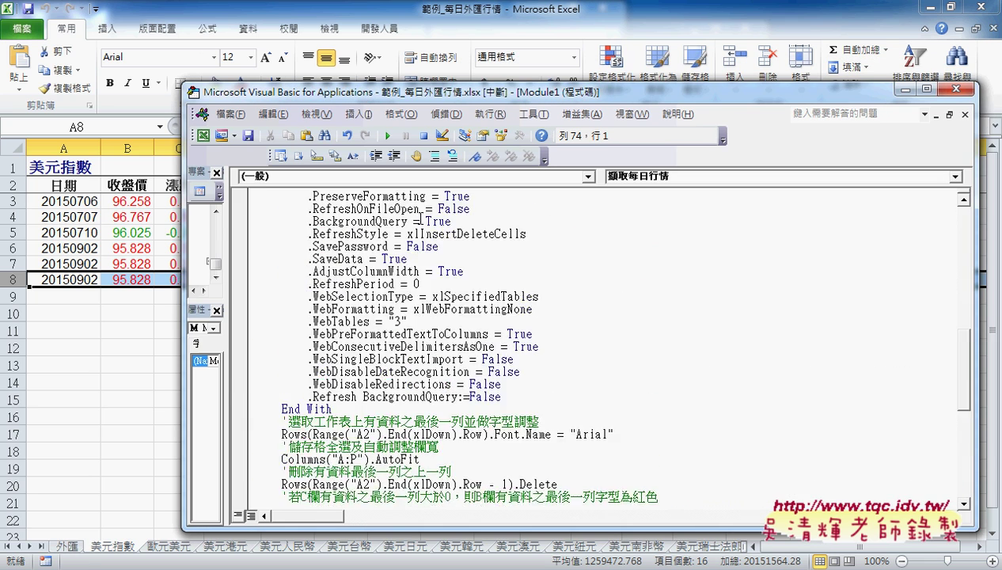
pyautogui.scroll(4, 421, 215)
pyautogui.scroll(4, 422, 216)
pyautogui.scroll(1, 420, 218)
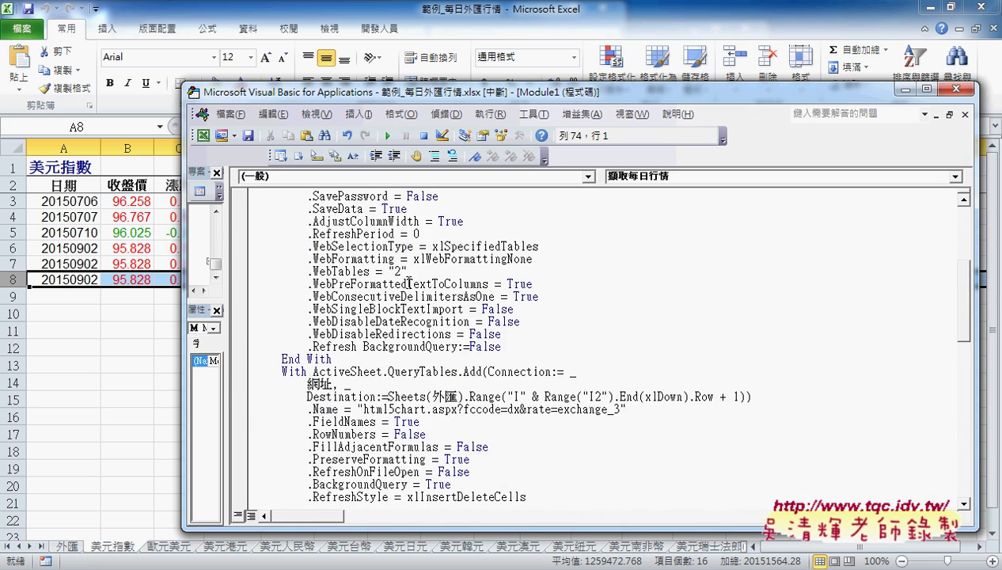
pyautogui.moveTo(407, 272); pyautogui.dragTo(307, 279)
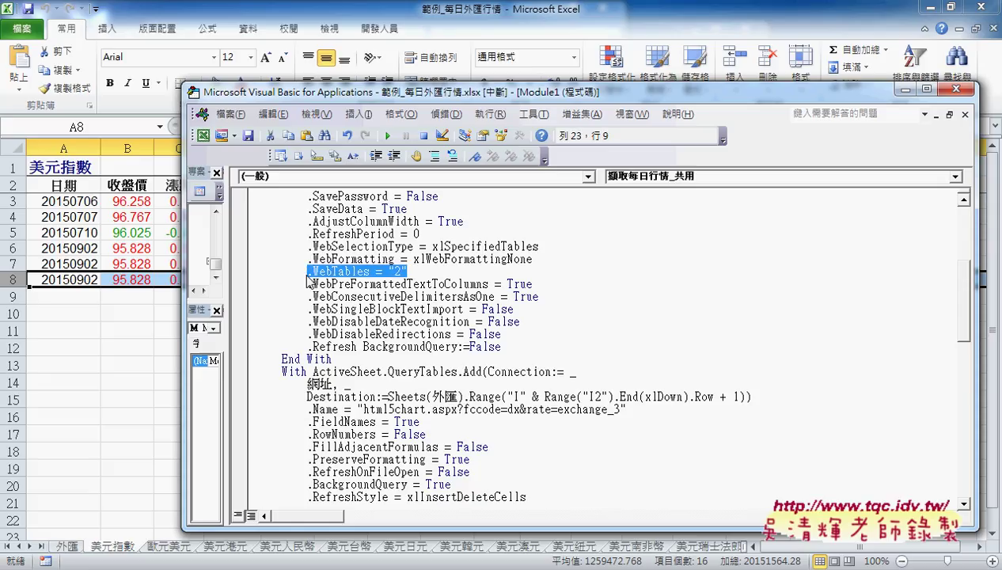
pyautogui.click(397, 271)
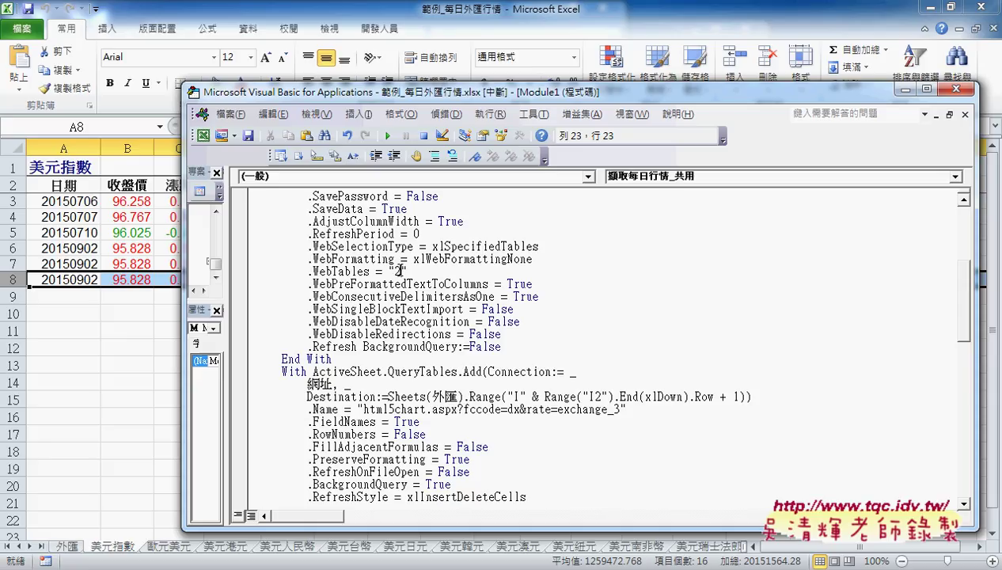
pyautogui.write(',')
pyautogui.write('3')
pyautogui.hotkey('ctrl', 'z')
# Step: Close the VBA editor, stop debugging, minimize Excel, and switch to the 問題07 workbook
pyautogui.click(964, 88)
pyautogui.click(440, 347)
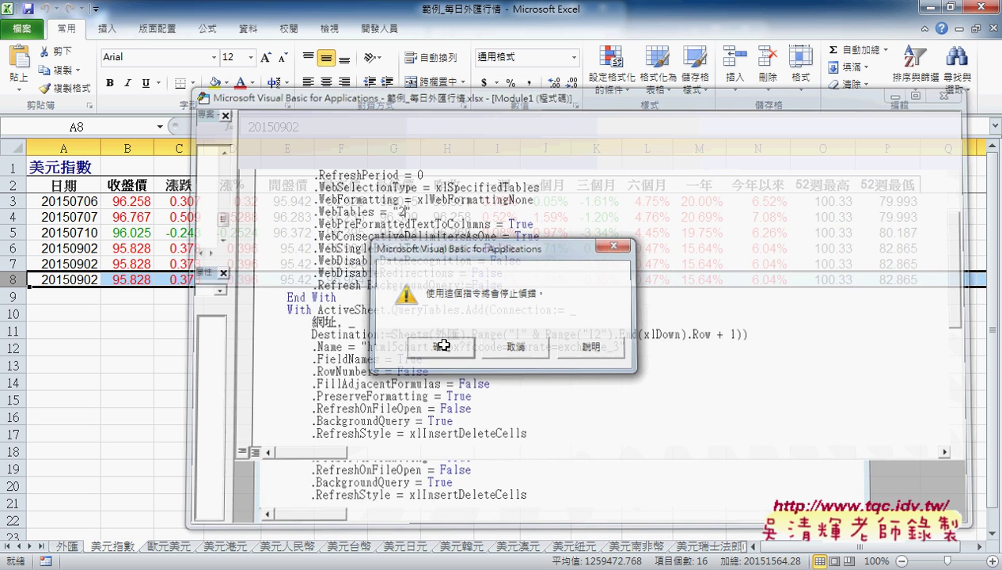
pyautogui.click(927, 8)
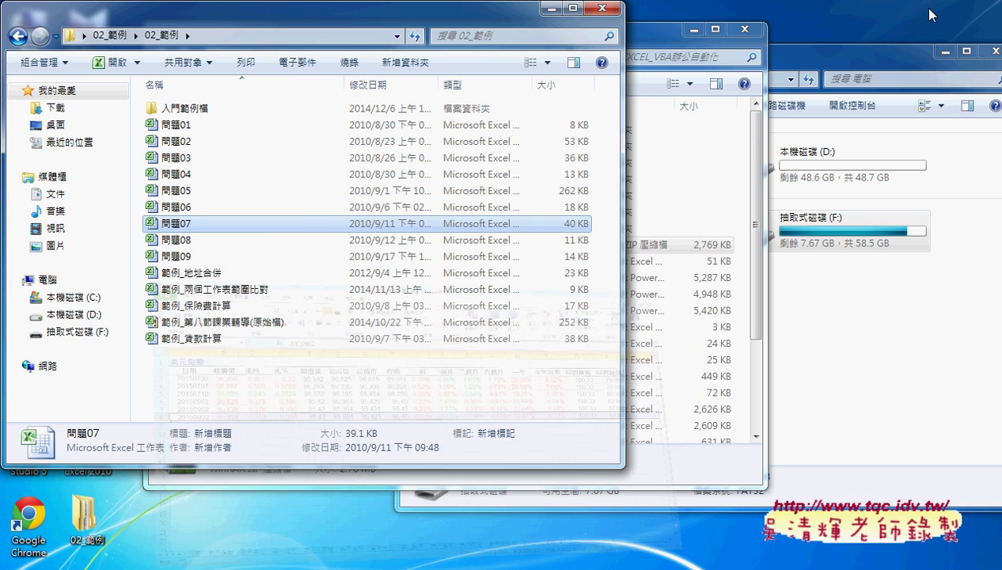
pyautogui.moveTo(311, 566)
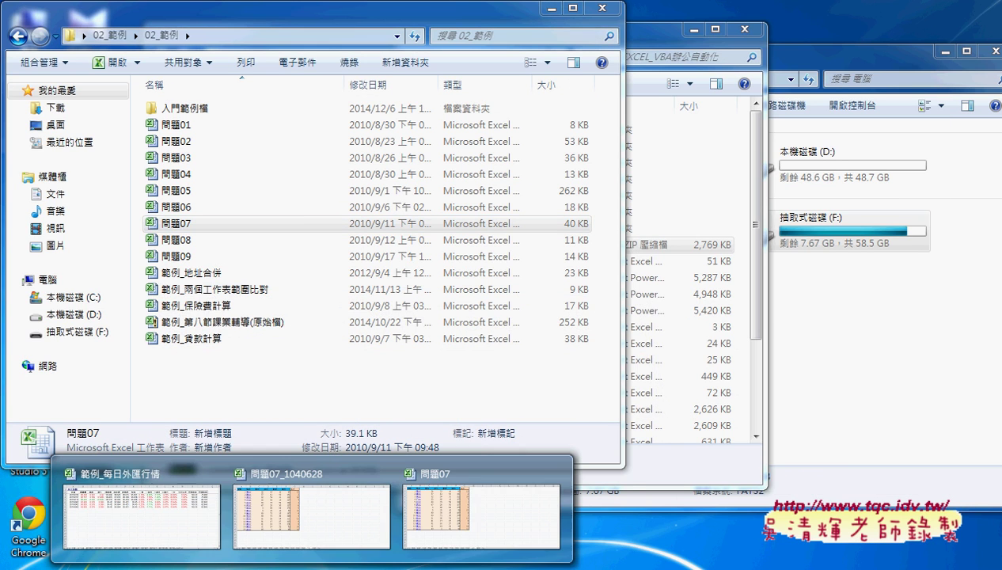
pyautogui.click(456, 519)
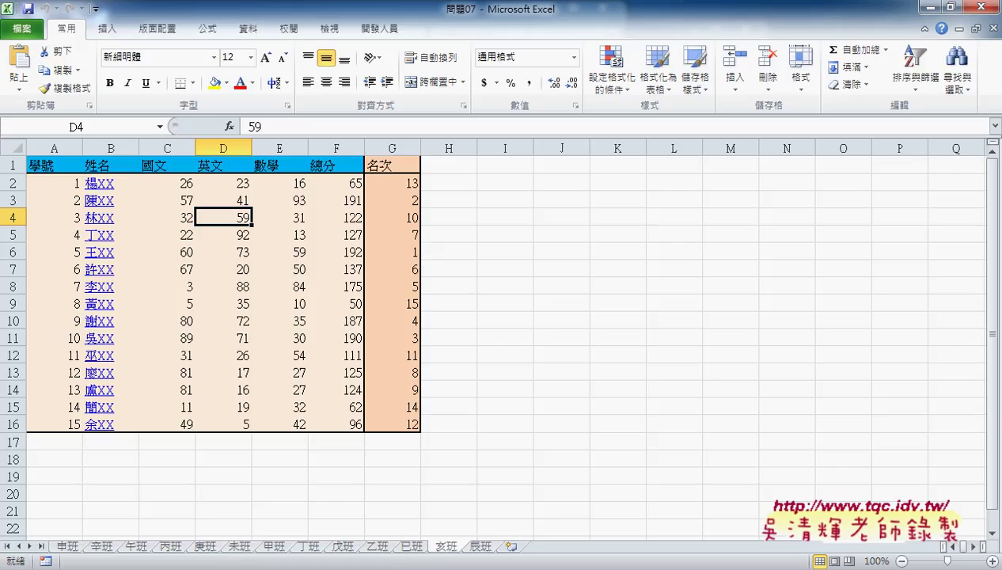
# Step: Preview the 工作表清單名稱 document in the 問題07_工作表相關 Drive folder, marking 甲班 through 亥班
pyautogui.click(286, 518)
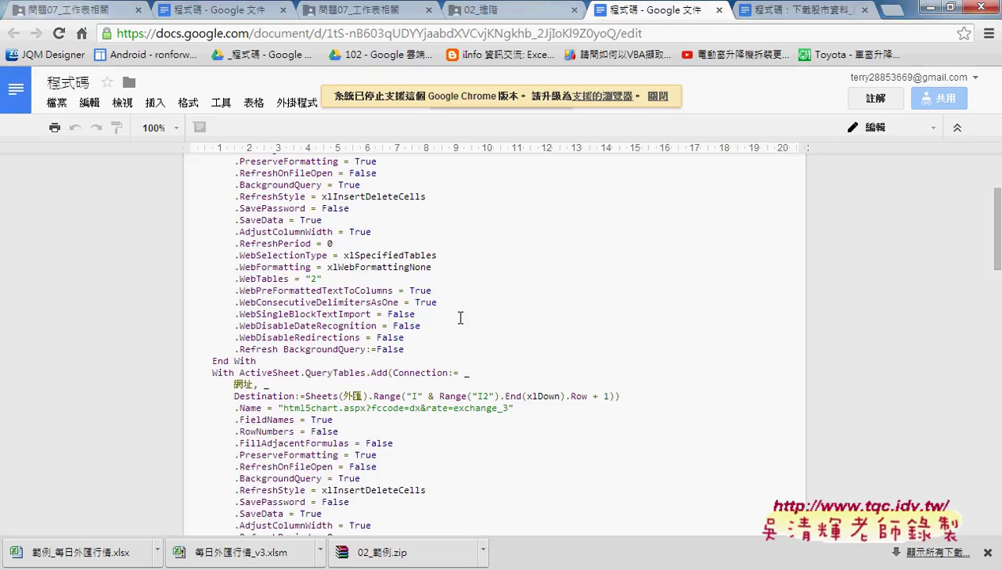
pyautogui.click(354, 17)
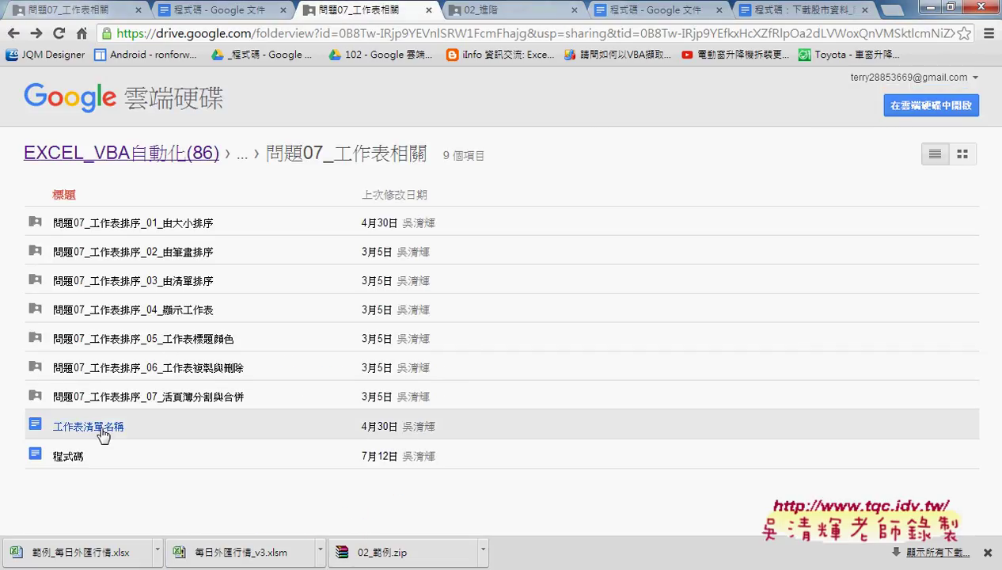
pyautogui.click(102, 427)
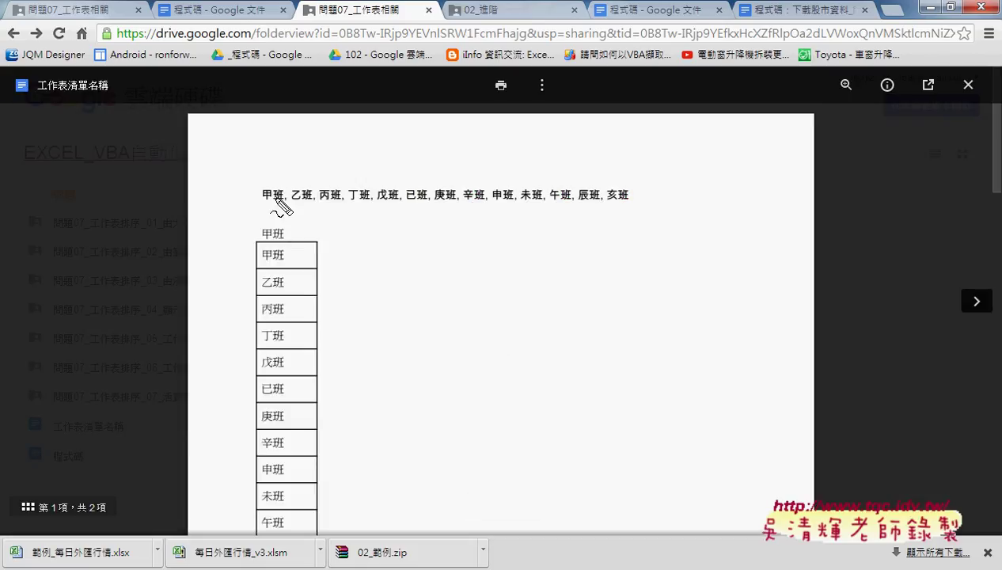
pyautogui.moveTo(269, 203); pyautogui.dragTo(283, 201)
pyautogui.moveTo(606, 197); pyautogui.dragTo(634, 197)
pyautogui.press('Escape')
# Step: Restore the browser window beside Excel and select the comma-separated class-name list
pyautogui.click(953, 9)
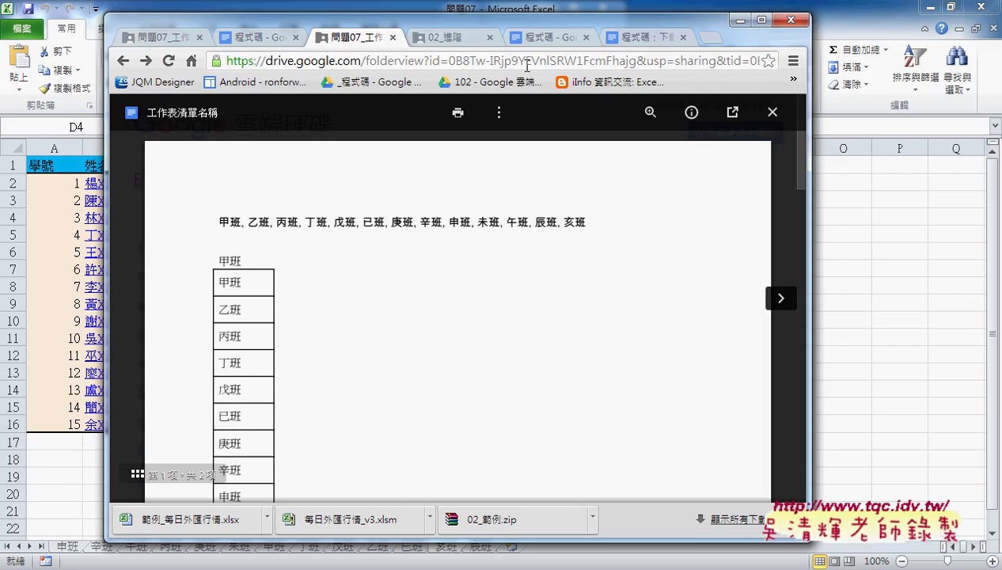
pyautogui.moveTo(518, 28); pyautogui.dragTo(542, 17)
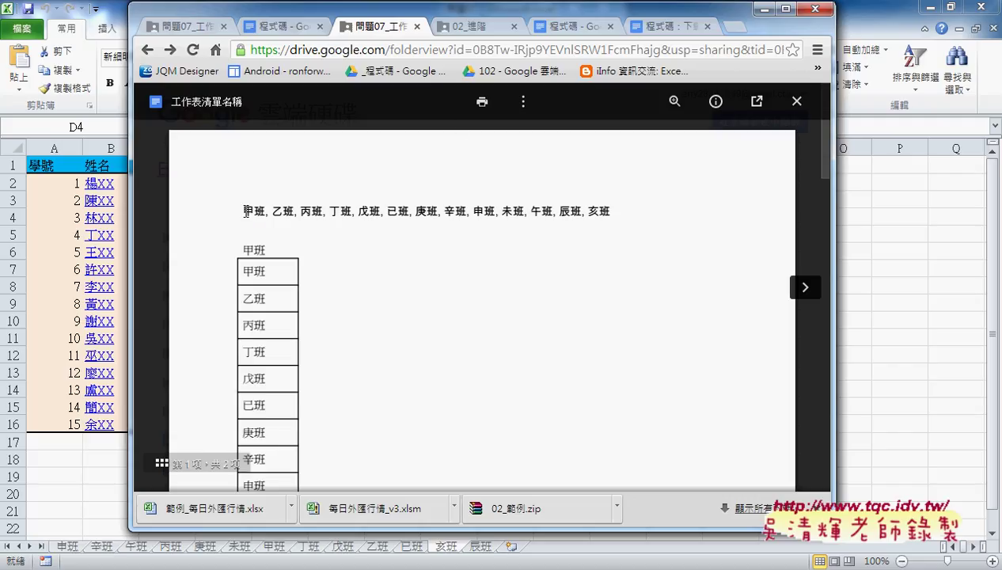
pyautogui.moveTo(241, 210); pyautogui.dragTo(606, 216)
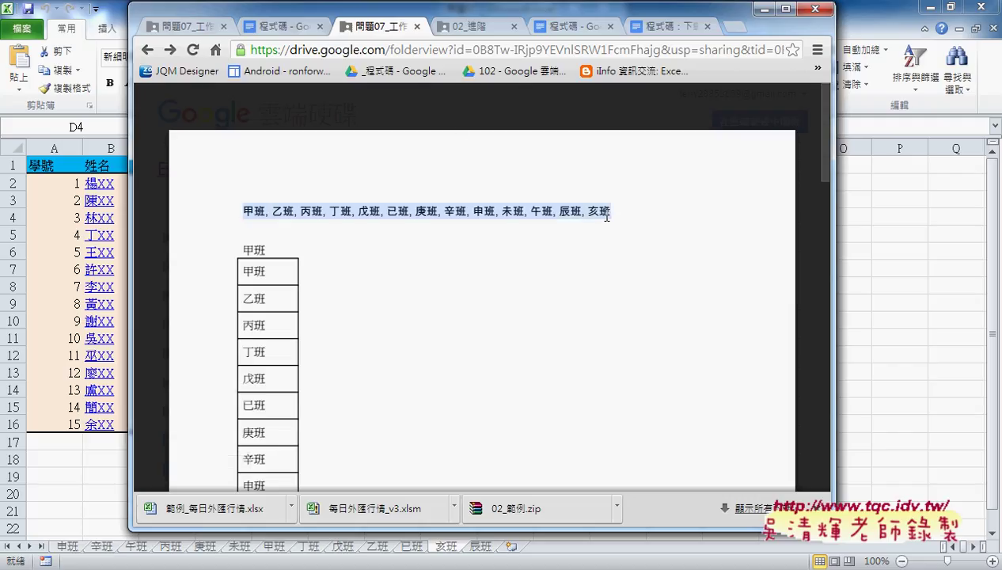